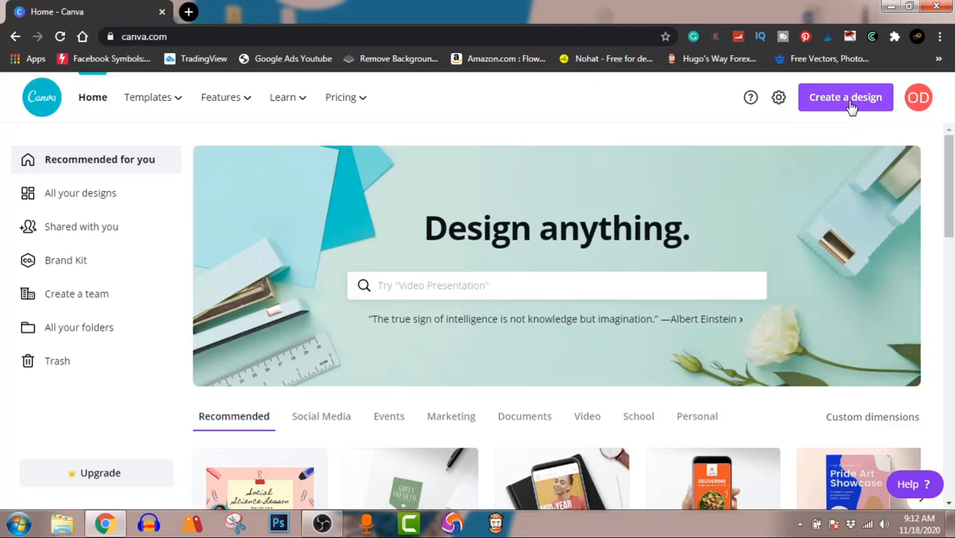
Create a new blank design with custom dimensions of 4500 x 5400 px
{"action": "left_click", "coordinate": [851, 108]}
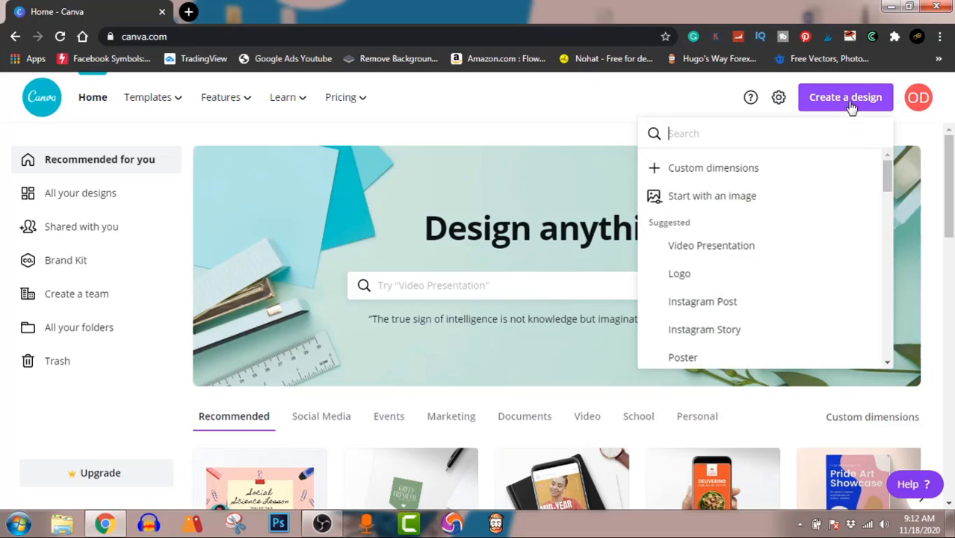
{"action": "left_click", "coordinate": [739, 171]}
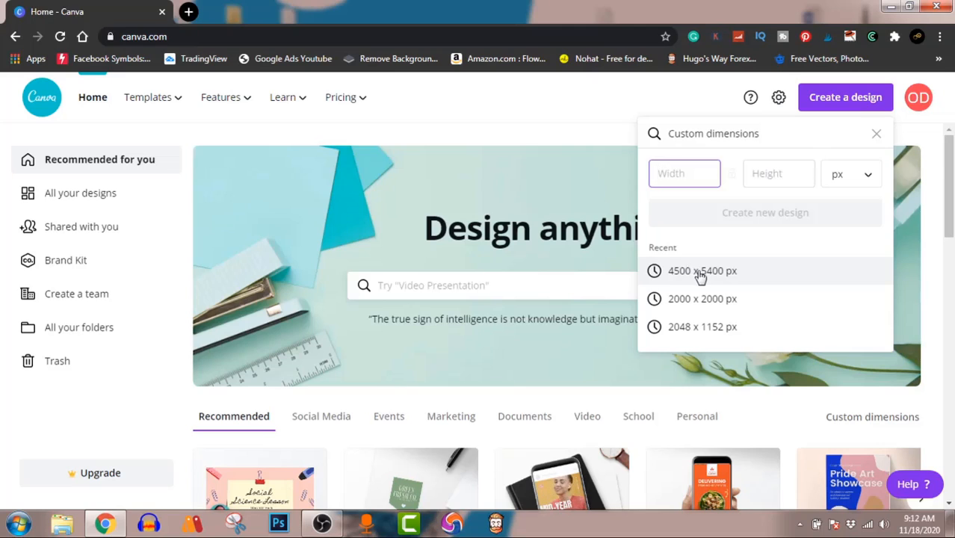
{"action": "left_click", "coordinate": [700, 274]}
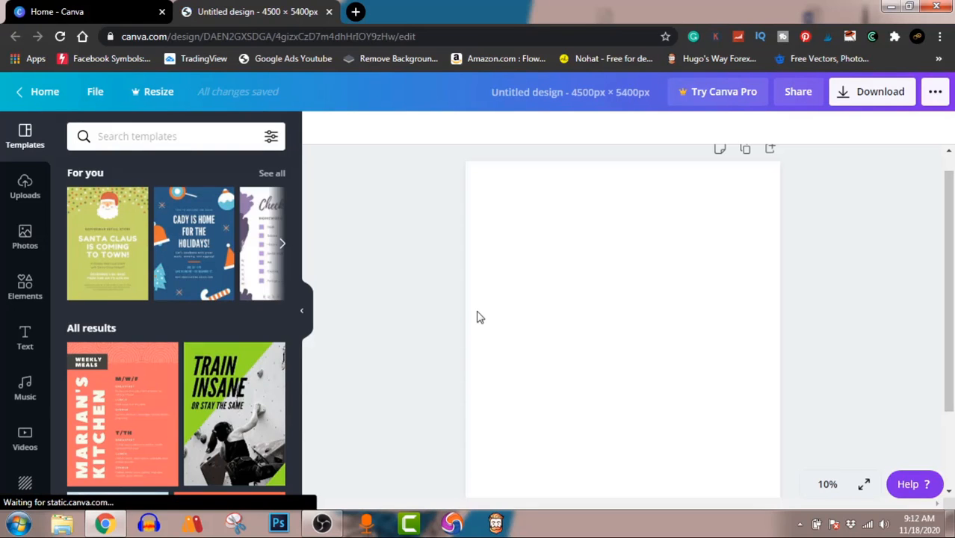
Search the elements for turkey and add the free running turkey with a black pilgrim hat to the page
{"action": "left_click", "coordinate": [21, 292]}
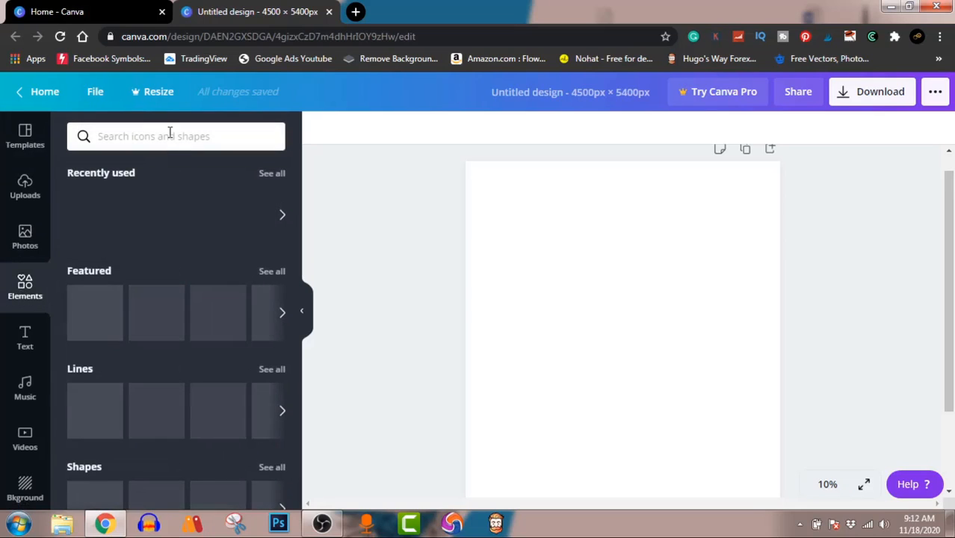
{"action": "left_click", "coordinate": [170, 133]}
{"action": "type", "text": "tu"}
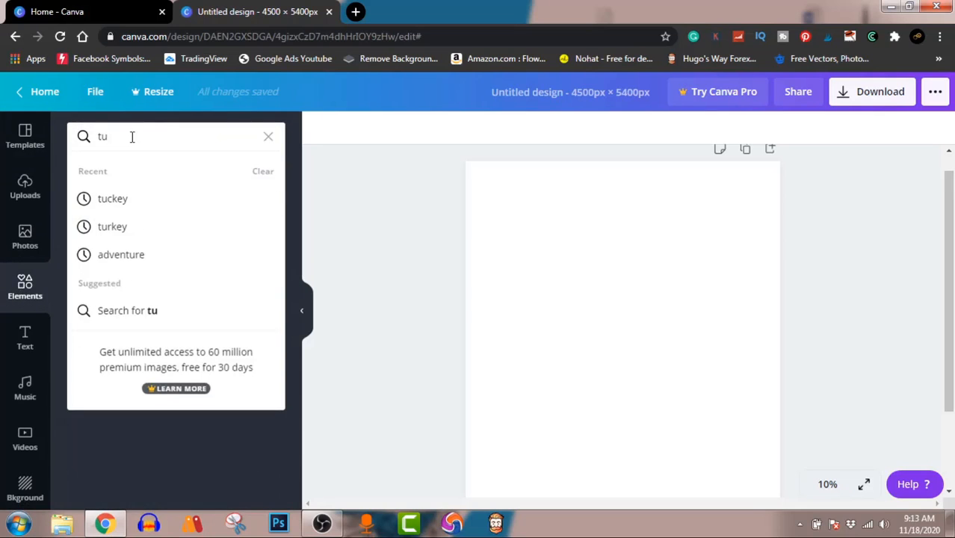
{"action": "left_click", "coordinate": [105, 228]}
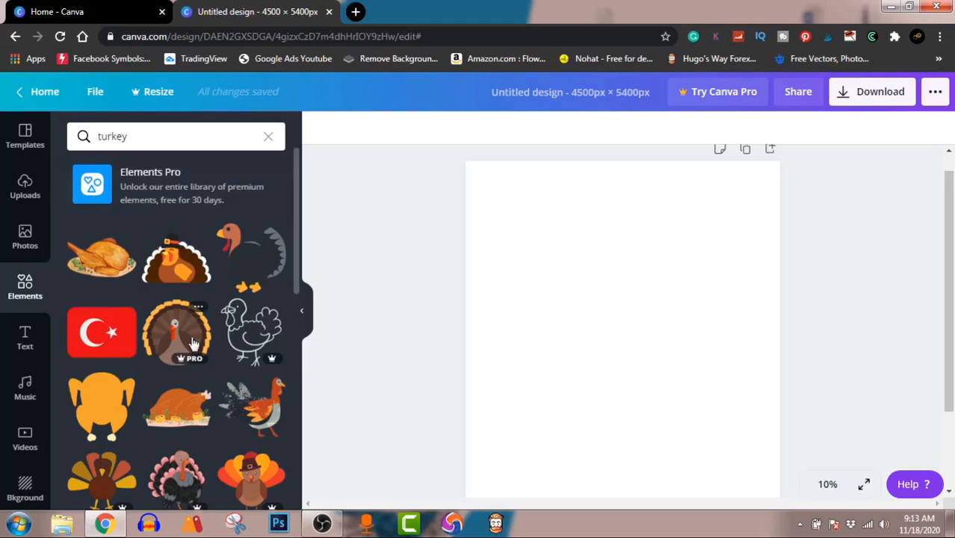
{"action": "scroll", "coordinate": [193, 342], "scroll_direction": "down", "scroll_amount": 3}
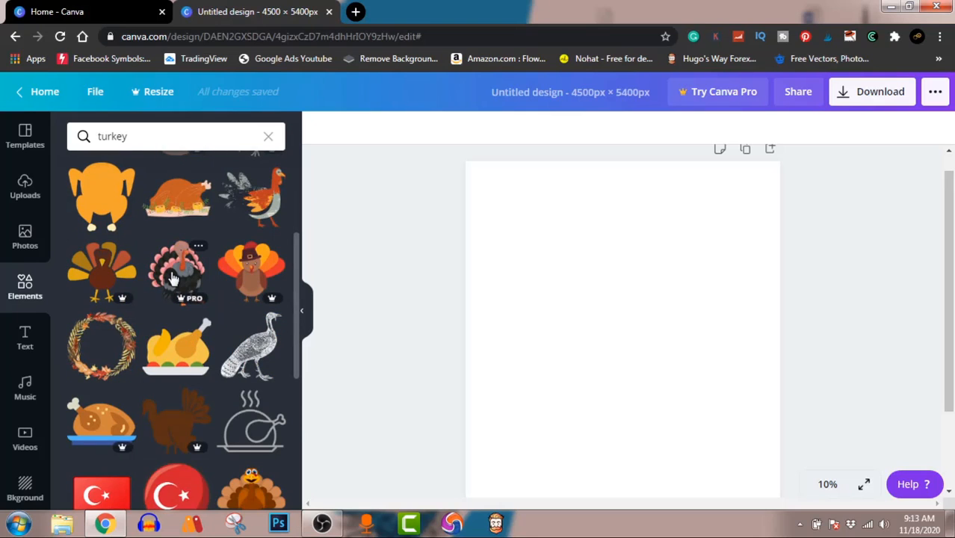
{"action": "scroll", "coordinate": [174, 288], "scroll_direction": "down", "scroll_amount": 3}
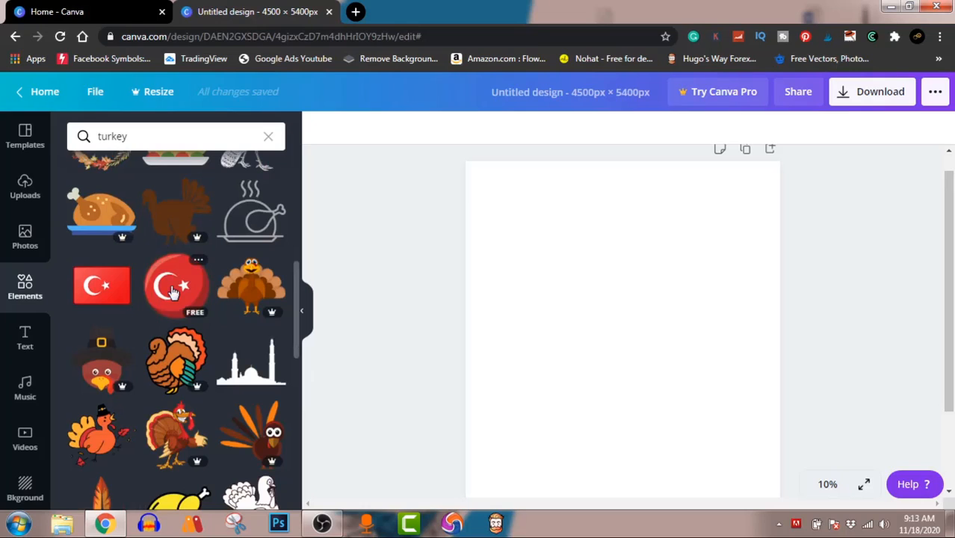
{"action": "left_click", "coordinate": [97, 441]}
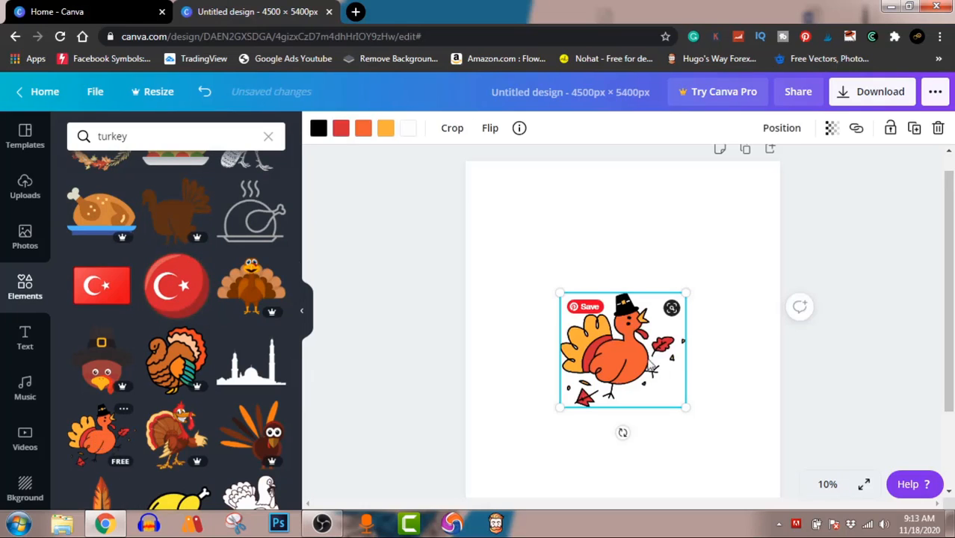
Enlarge the turkey graphic slightly and shift it a little towards the page's horizontal centre
{"action": "left_click_drag", "start_coordinate": [682, 408], "coordinate": [701, 420]}
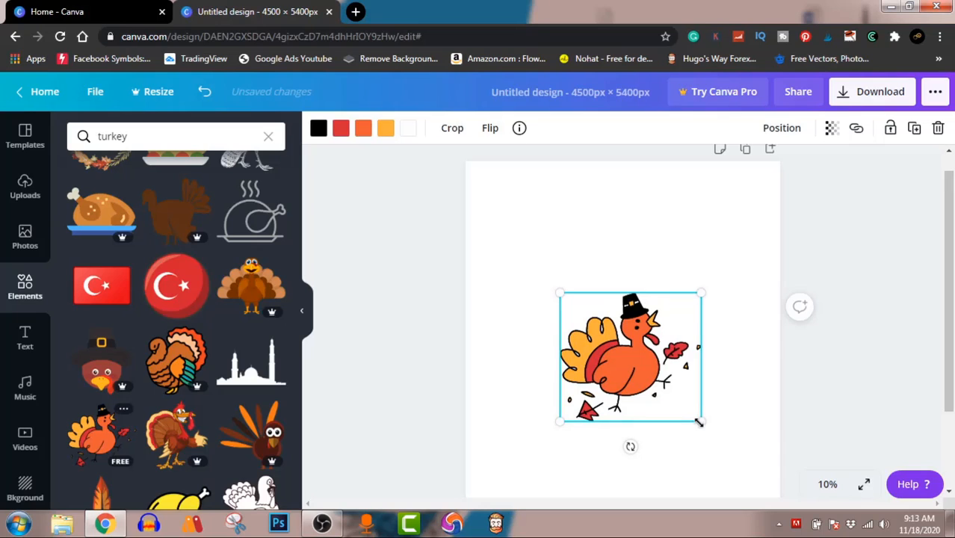
{"action": "mouse_move", "coordinate": [699, 422]}
{"action": "left_mouse_down"}
{"action": "mouse_move", "coordinate": [716, 437]}
{"action": "mouse_move", "coordinate": [667, 390]}
{"action": "mouse_move", "coordinate": [716, 433]}
{"action": "mouse_move", "coordinate": [682, 396]}
{"action": "mouse_move", "coordinate": [700, 409]}
{"action": "left_mouse_up"}
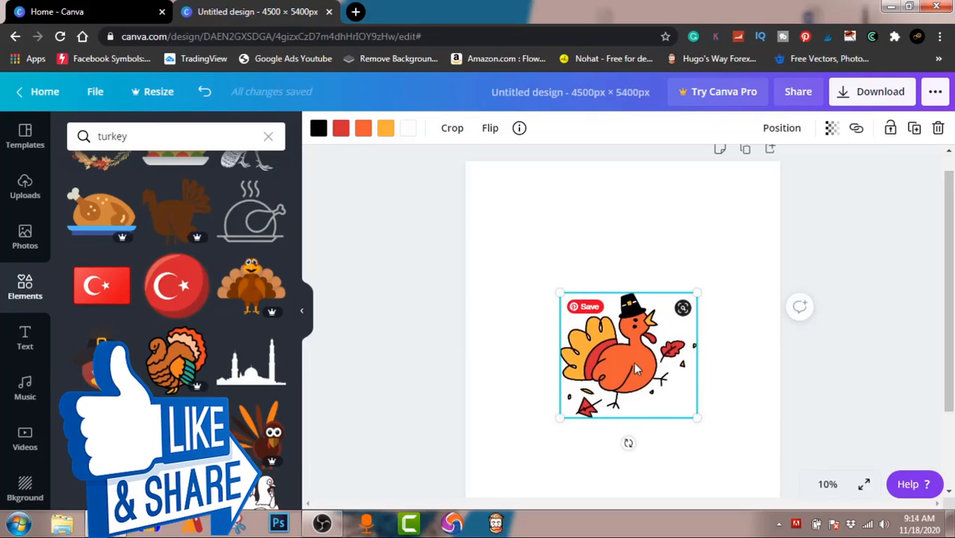
{"action": "left_click_drag", "start_coordinate": [634, 361], "coordinate": [640, 362]}
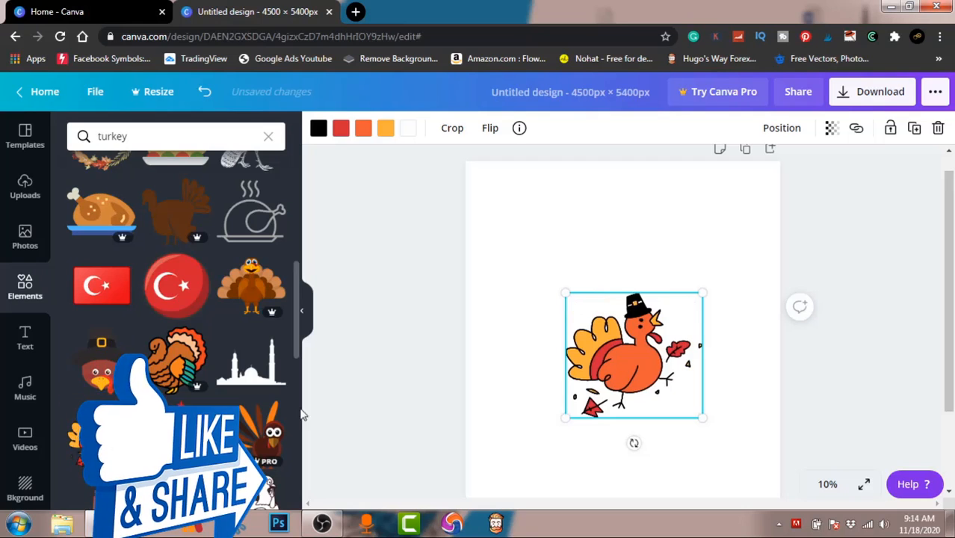
Add the "welcome little one!" font combination, enlarge it to roughly half the page width and place it above the turkey
{"action": "left_click", "coordinate": [26, 340]}
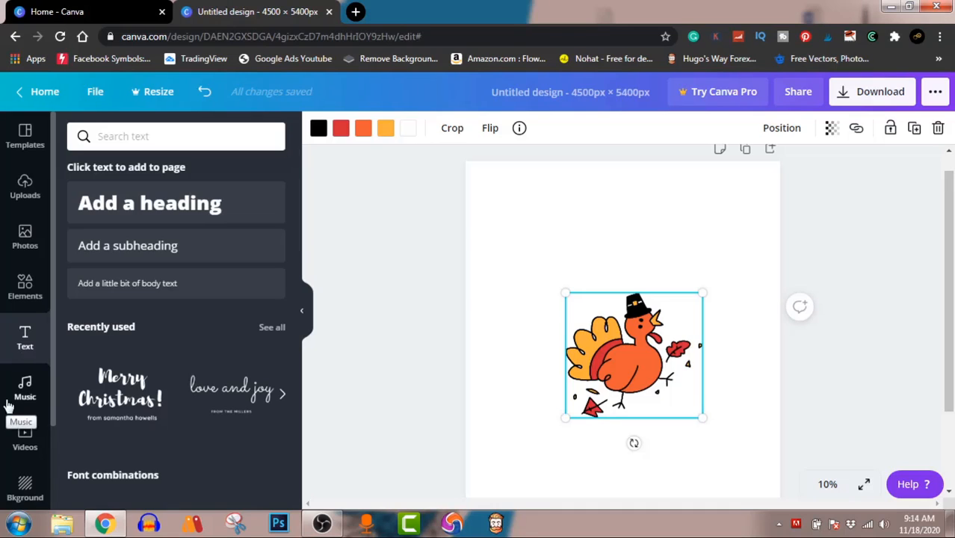
{"action": "scroll", "coordinate": [155, 447], "scroll_direction": "down", "scroll_amount": 3}
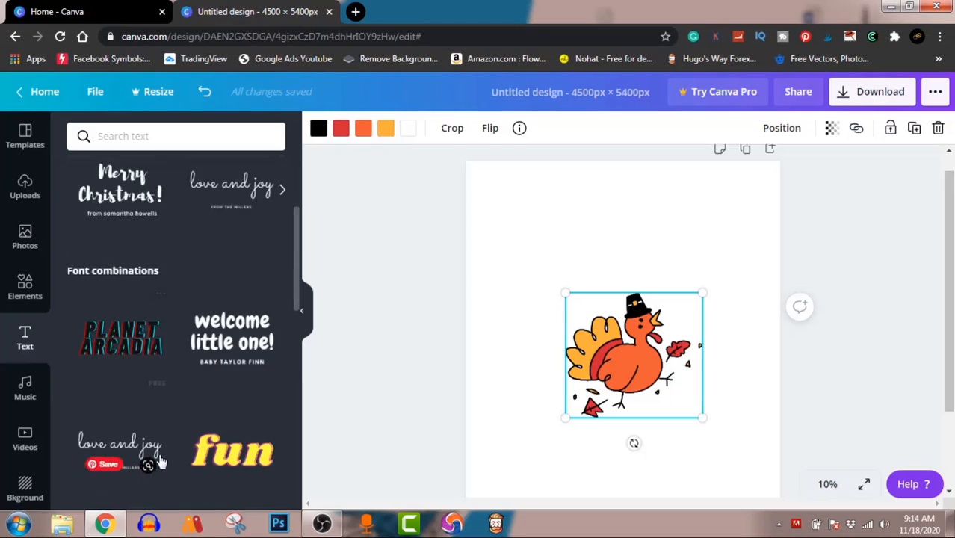
{"action": "scroll", "coordinate": [158, 463], "scroll_direction": "down", "scroll_amount": 2}
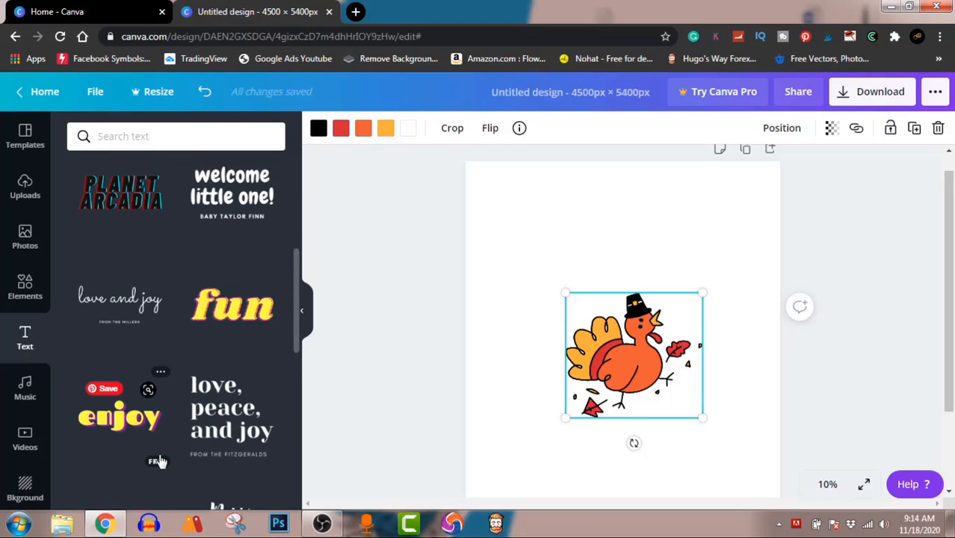
{"action": "left_click", "coordinate": [222, 181]}
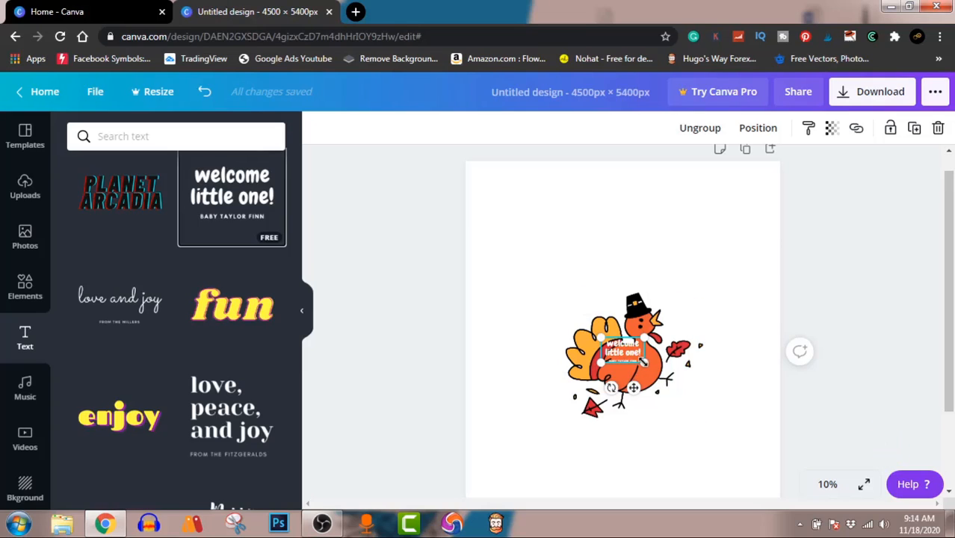
{"action": "left_click_drag", "start_coordinate": [643, 361], "coordinate": [735, 472]}
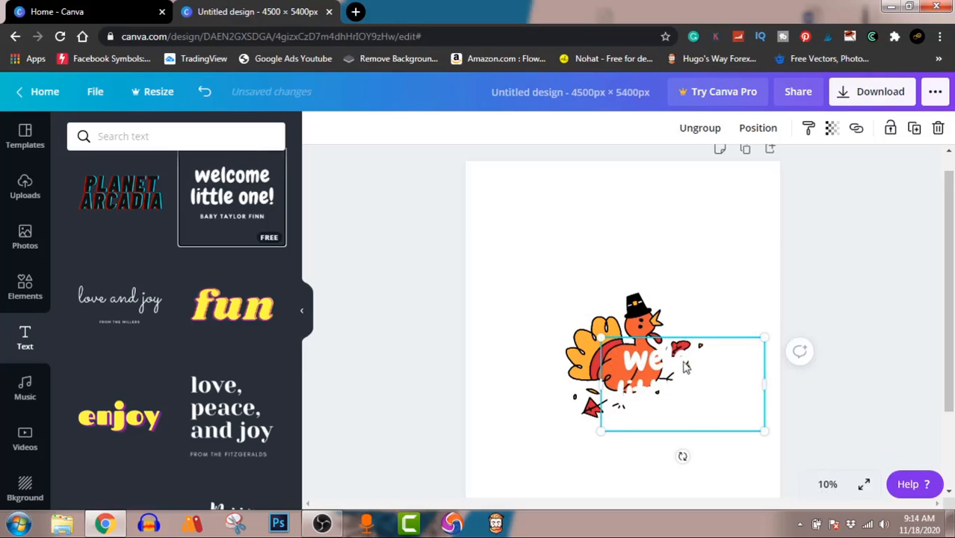
{"action": "left_click_drag", "start_coordinate": [685, 366], "coordinate": [640, 234]}
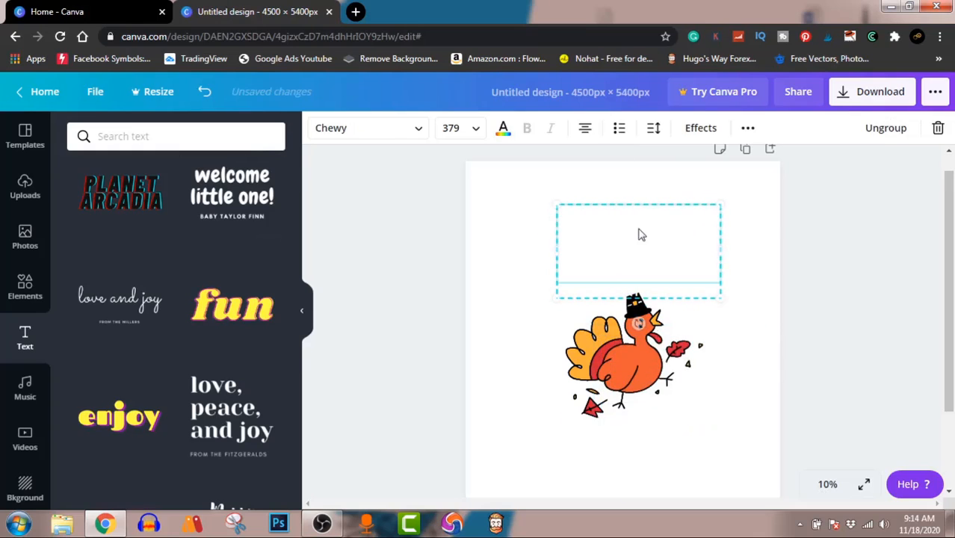
Colour the "welcome little one!" heading yellow-orange from the document colours, and ungroup the text to delete the small line beneath it
{"action": "left_click", "coordinate": [502, 128]}
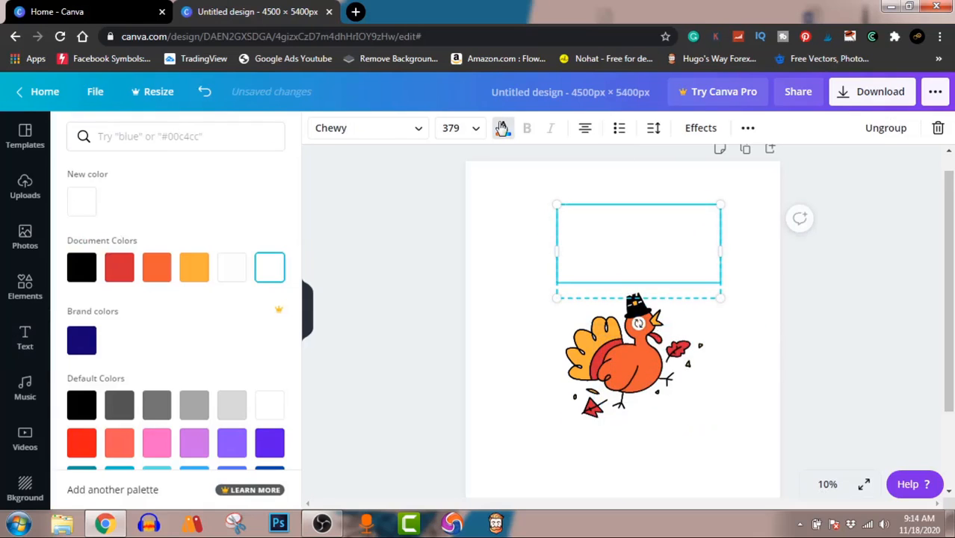
{"action": "left_click", "coordinate": [189, 278]}
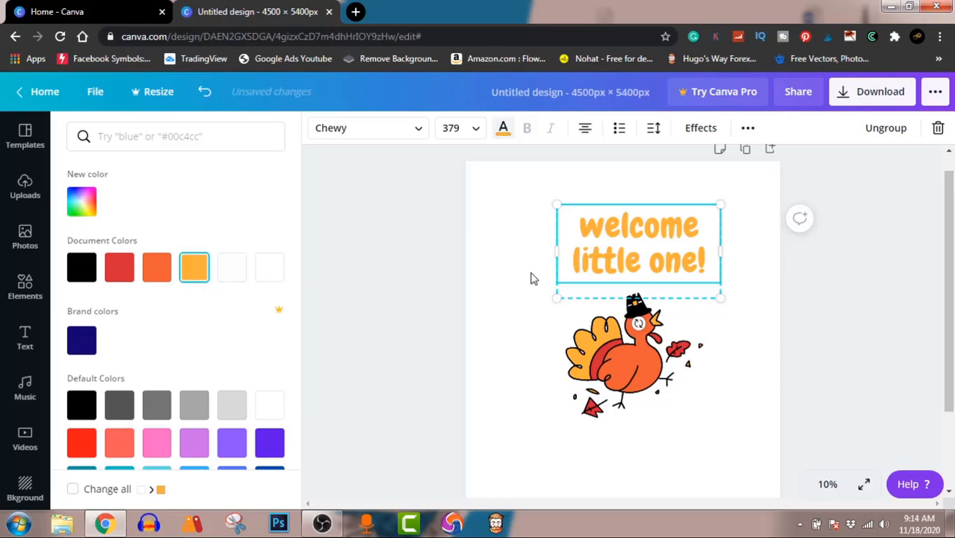
{"action": "left_click", "coordinate": [880, 129]}
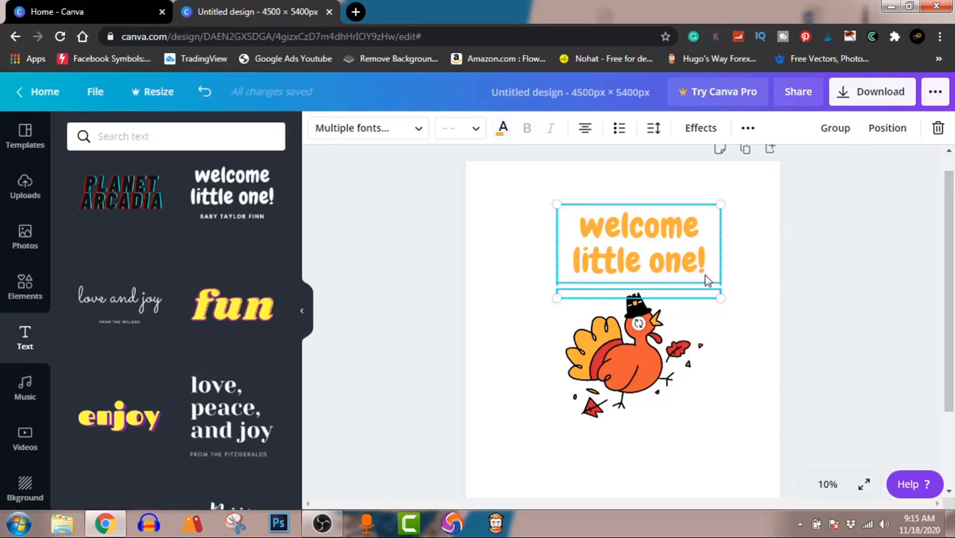
{"action": "left_click", "coordinate": [804, 277]}
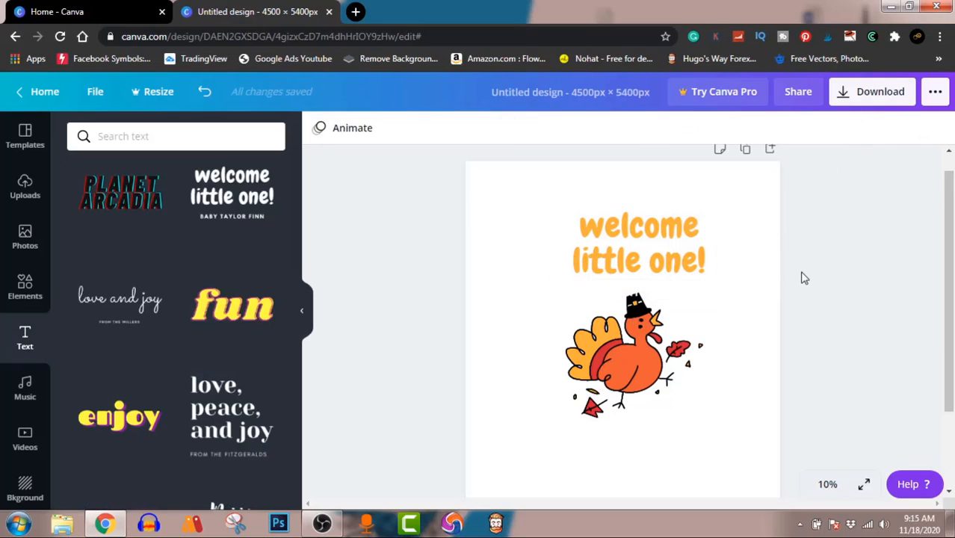
{"action": "left_click", "coordinate": [646, 294]}
{"action": "key", "text": "Delete"}
Replace the heading text above the turkey with "POUR SOME"
{"action": "left_click", "coordinate": [641, 234]}
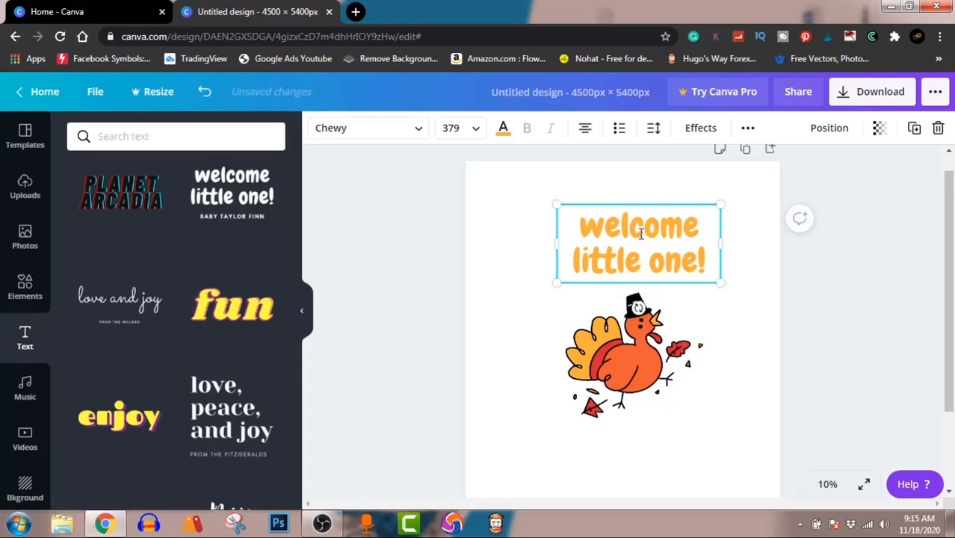
{"action": "left_click", "coordinate": [641, 233]}
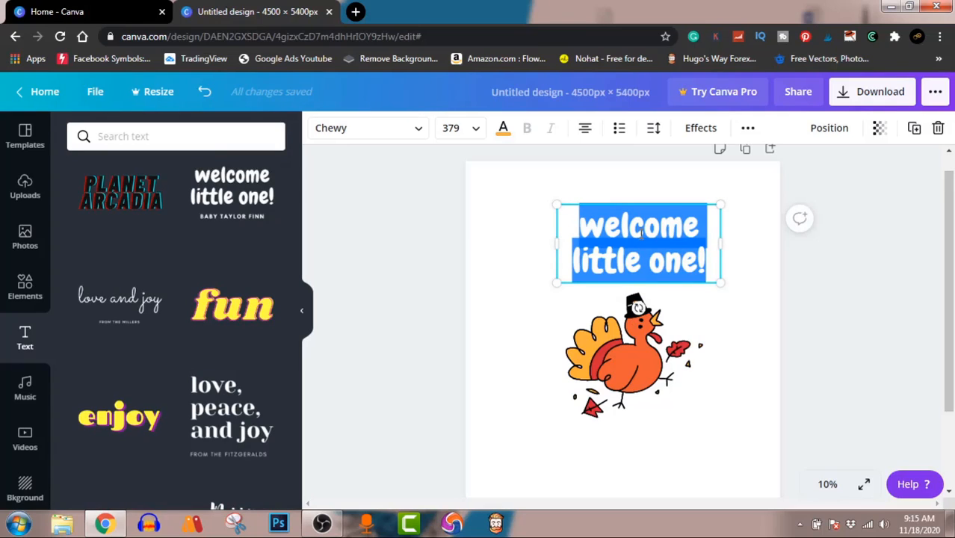
{"action": "type", "text": "P"}
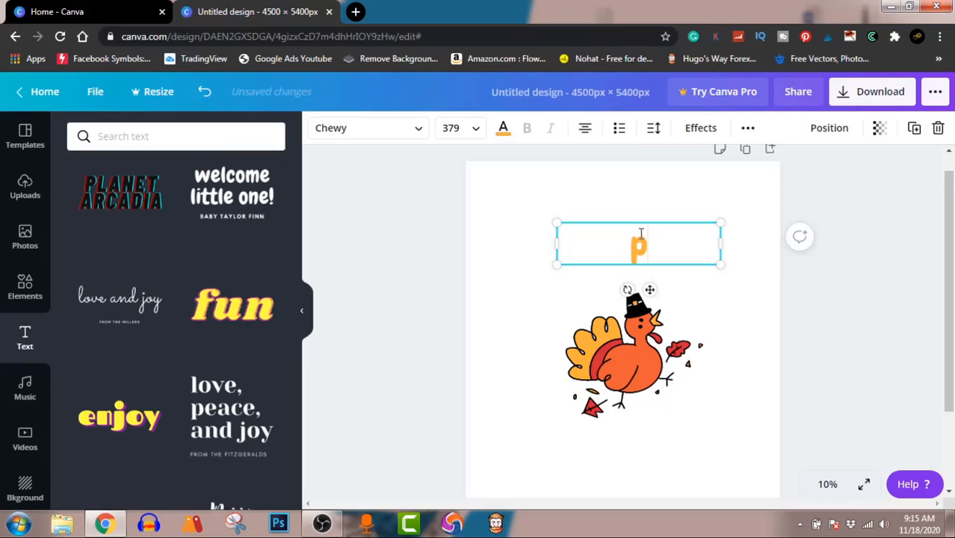
{"action": "key", "text": "BackSpace"}
{"action": "type", "text": "PO"}
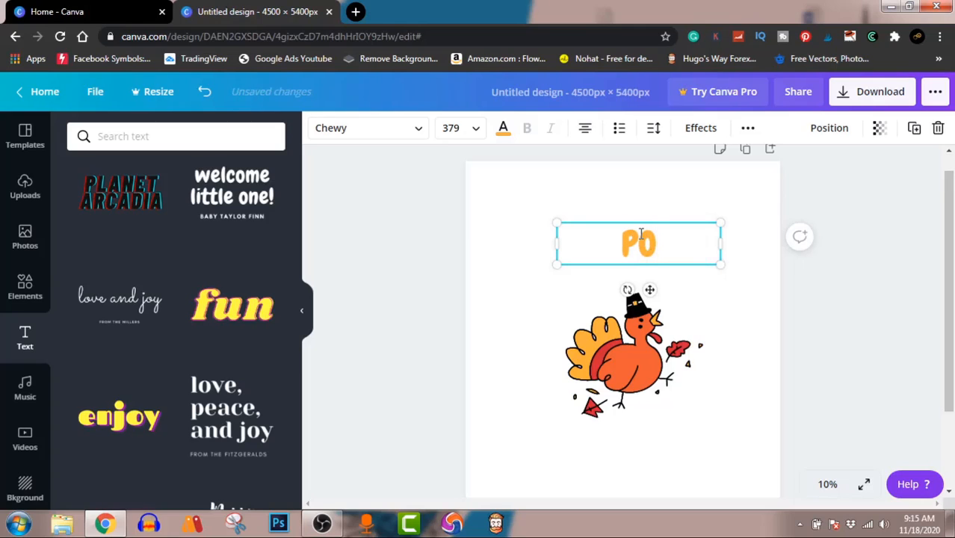
{"action": "type", "text": "UR"}
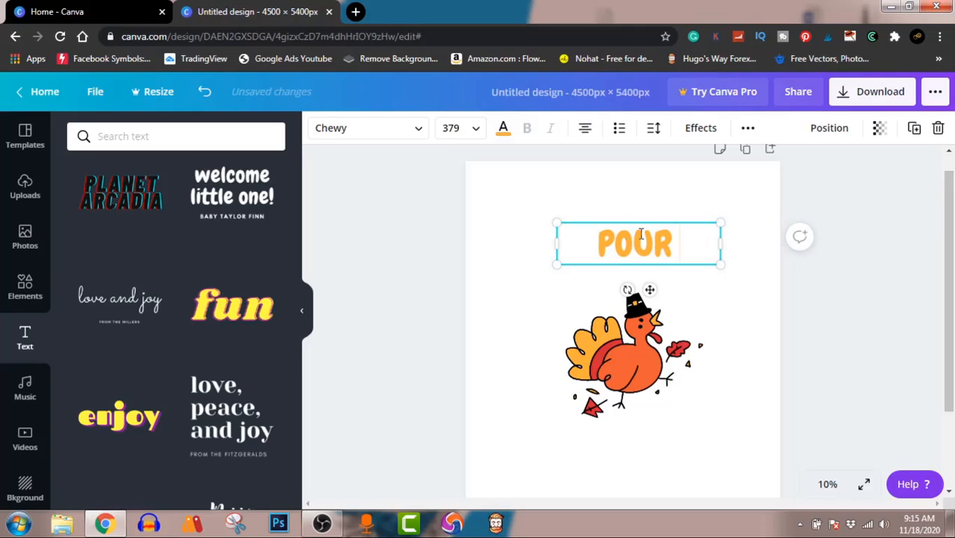
{"action": "type", "text": " SOME"}
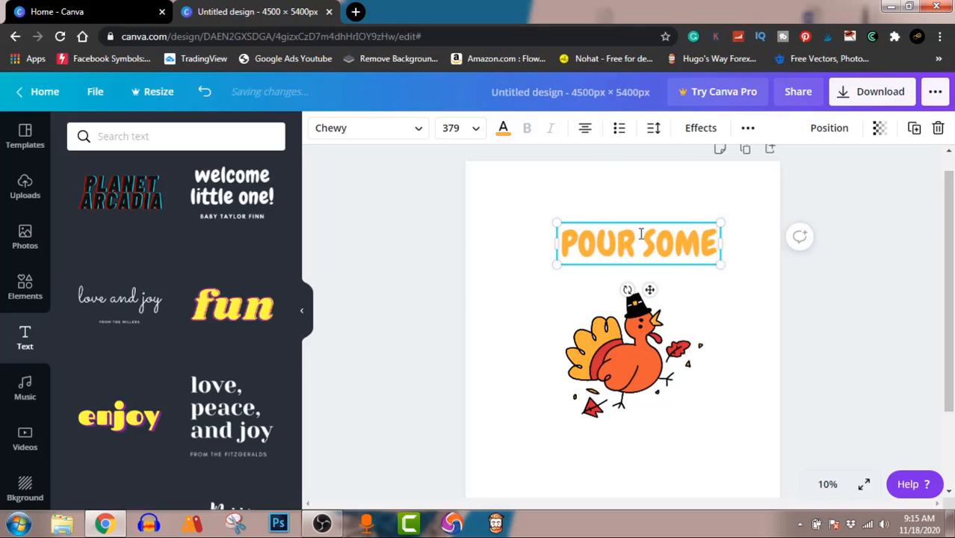
{"action": "left_click", "coordinate": [902, 306]}
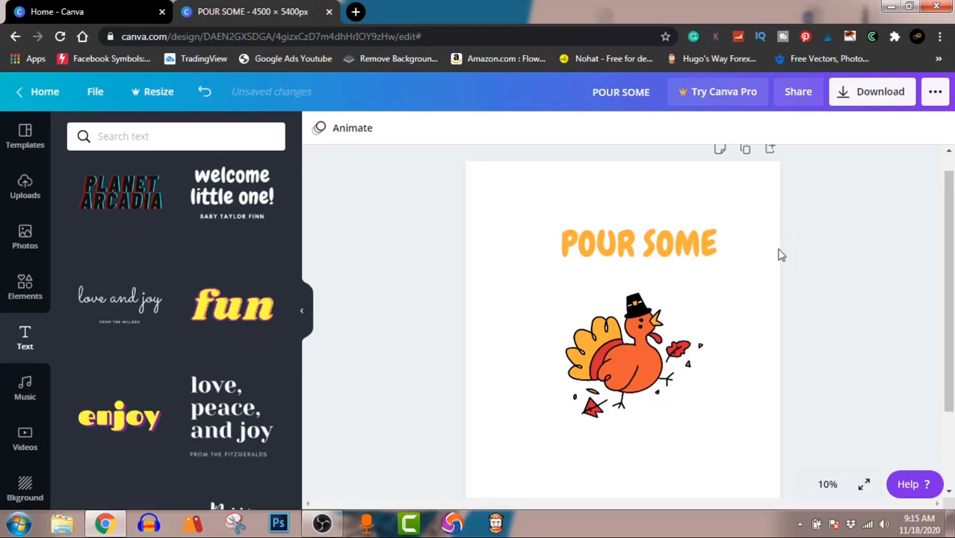
Duplicate the "POUR SOME" text below the turkey and change the copy to "ON ME"
{"action": "left_click", "coordinate": [691, 242]}
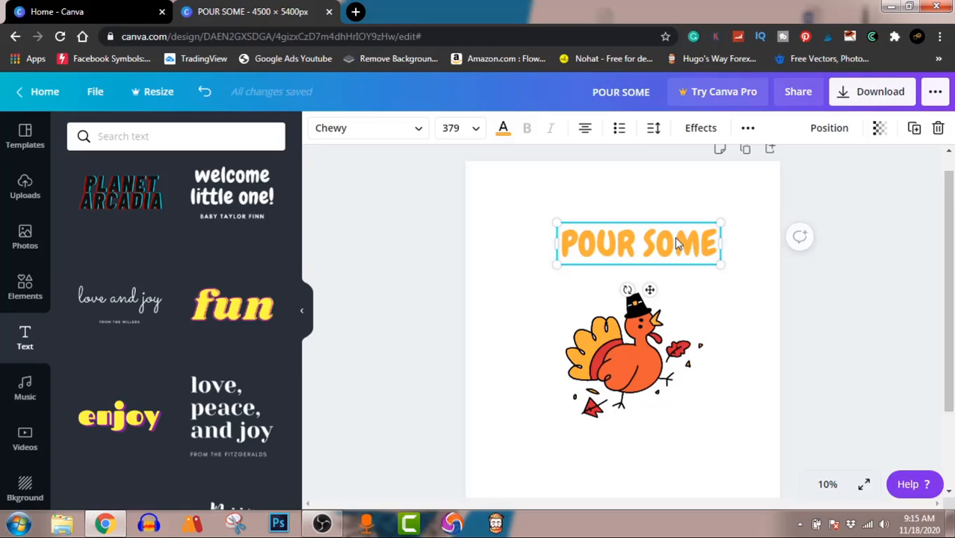
{"action": "left_click_drag", "start_coordinate": [675, 243], "coordinate": [671, 444]}
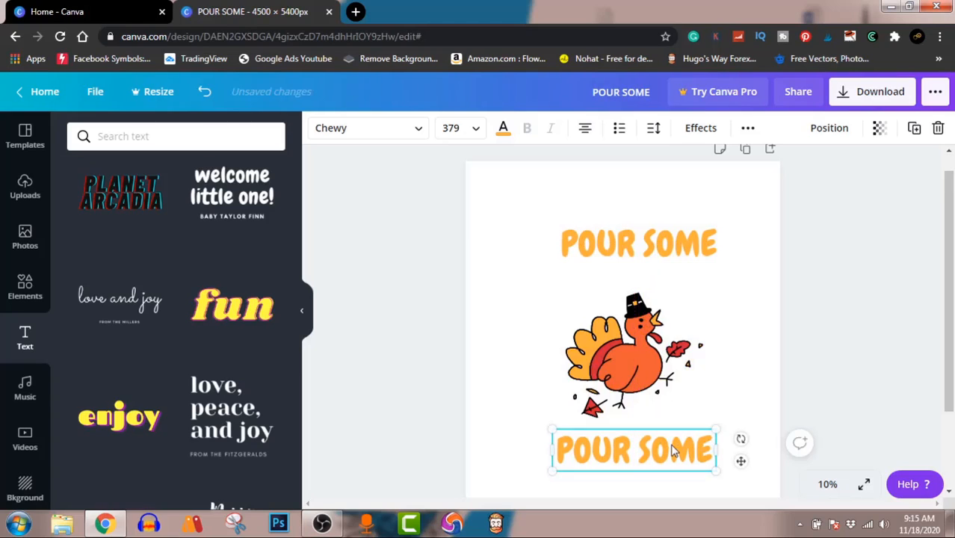
{"action": "double_click", "coordinate": [672, 448]}
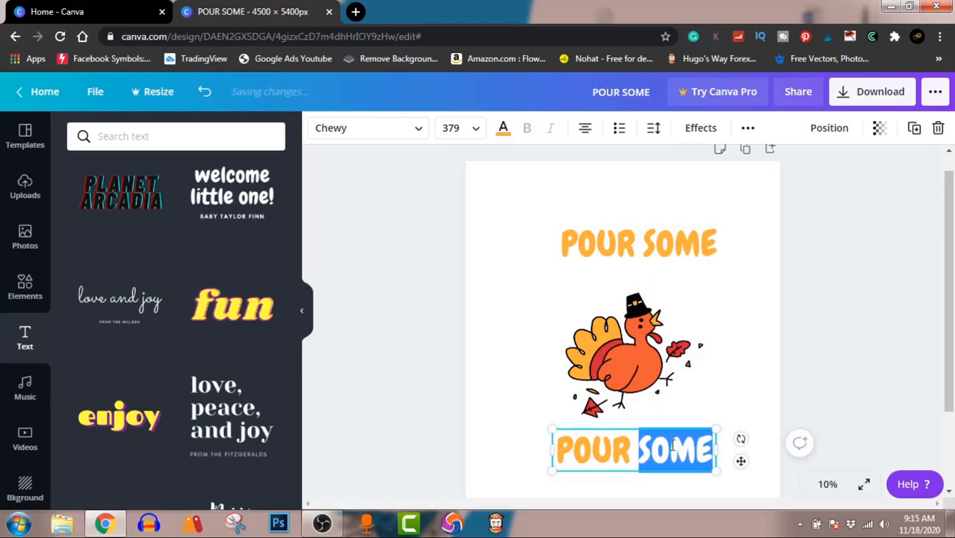
{"action": "triple_click", "coordinate": [673, 446]}
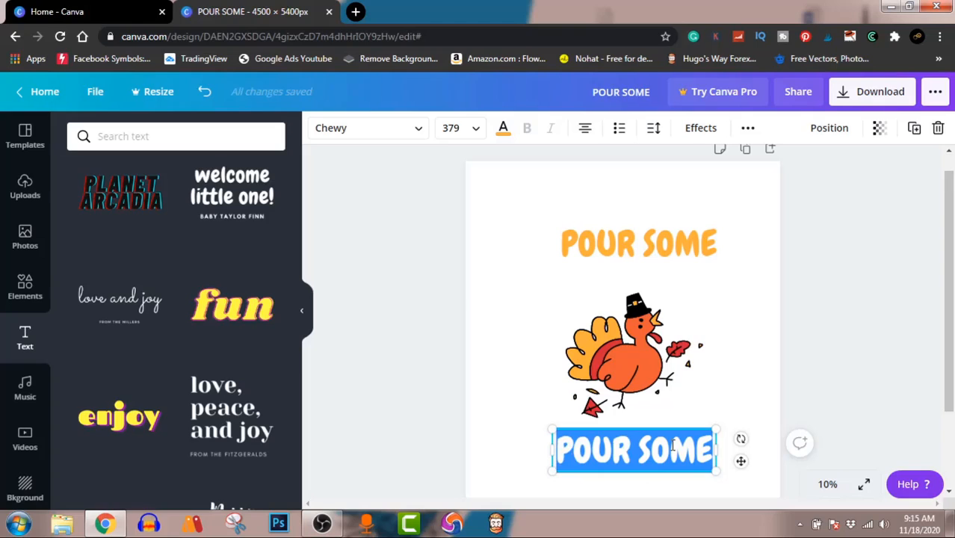
{"action": "type", "text": "ON"}
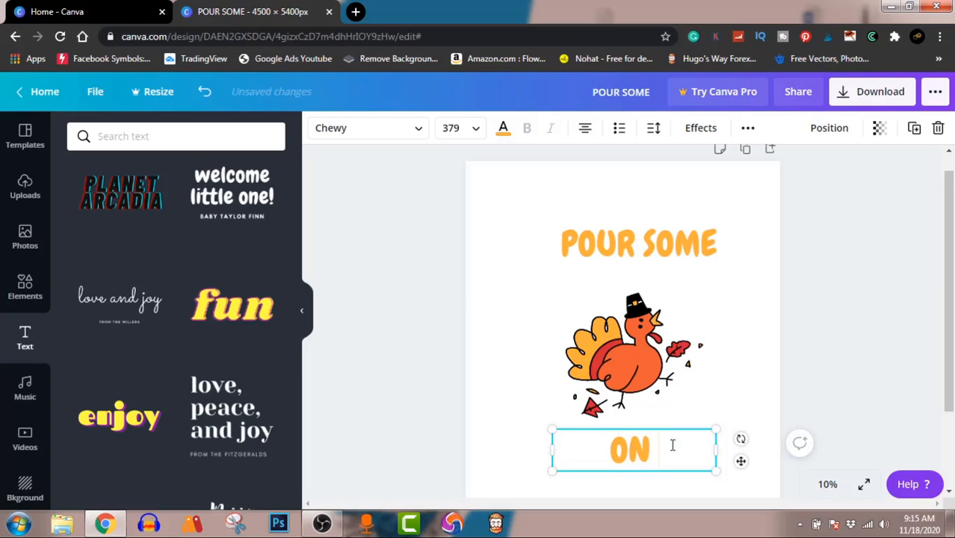
{"action": "type", "text": " ME"}
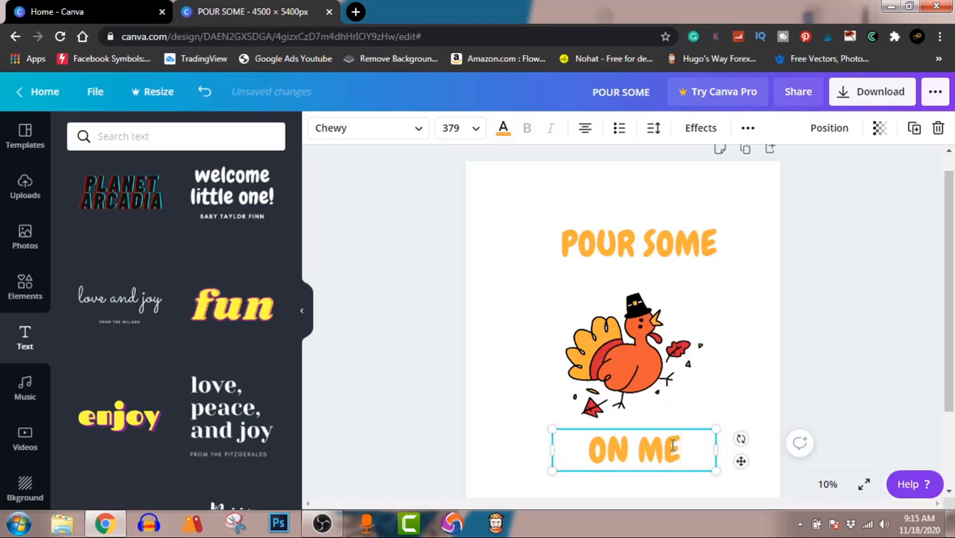
Add an exclamation mark at the end of the "ON ME" text
{"action": "type", "text": "!"}
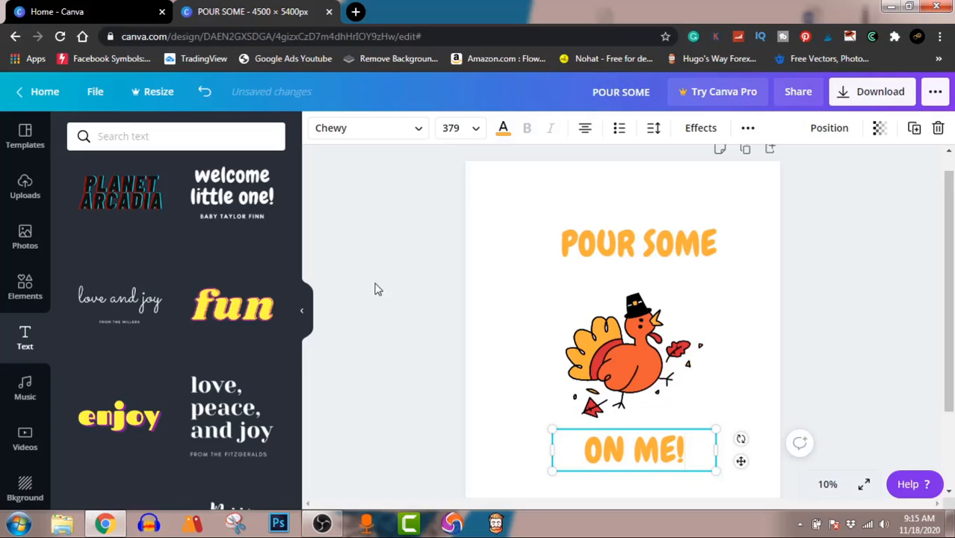
Add the "Real Love" font combination to the page and enlarge it to about 2,820 px wide
{"action": "scroll", "coordinate": [173, 352], "scroll_direction": "down", "scroll_amount": 1}
{"action": "scroll", "coordinate": [174, 352], "scroll_direction": "down", "scroll_amount": 2}
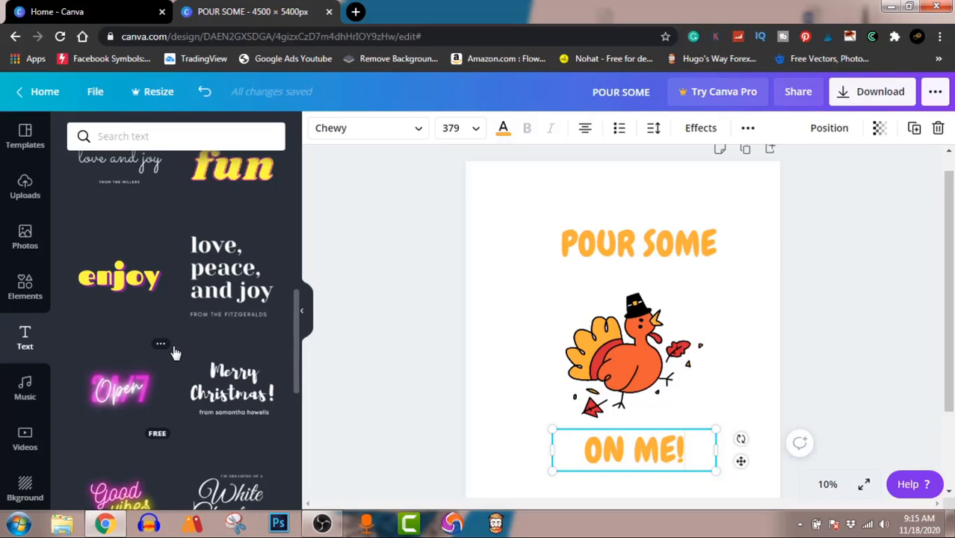
{"action": "scroll", "coordinate": [173, 352], "scroll_direction": "down", "scroll_amount": 2}
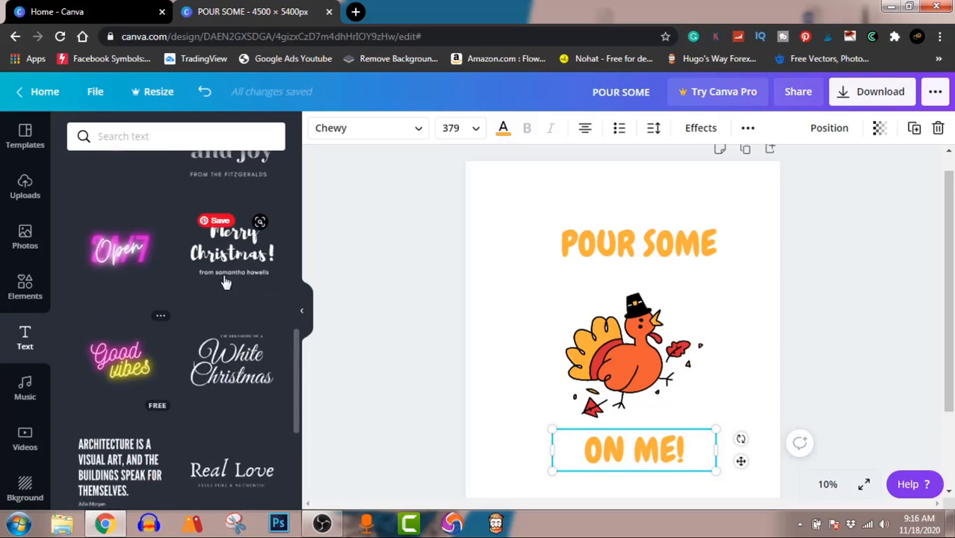
{"action": "left_click", "coordinate": [228, 467]}
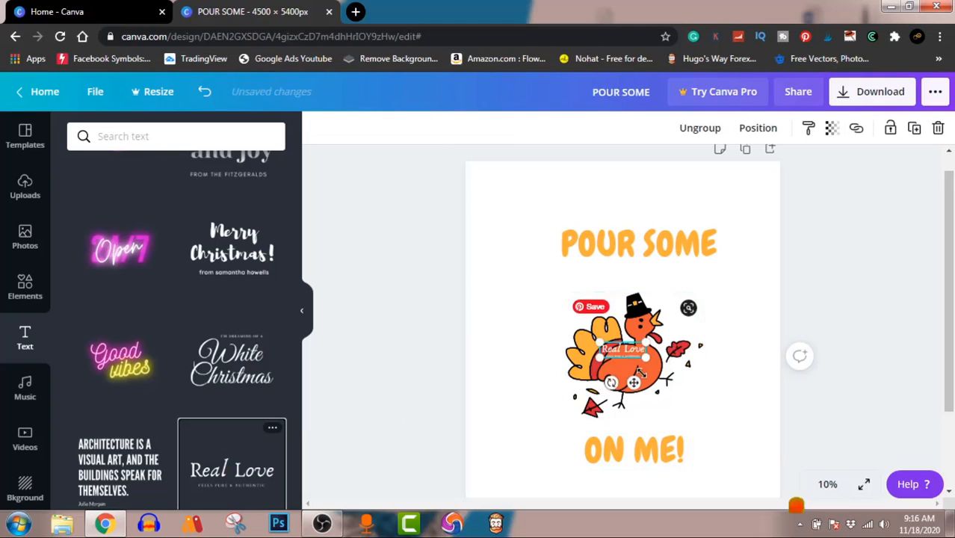
{"action": "left_click_drag", "start_coordinate": [647, 357], "coordinate": [795, 408]}
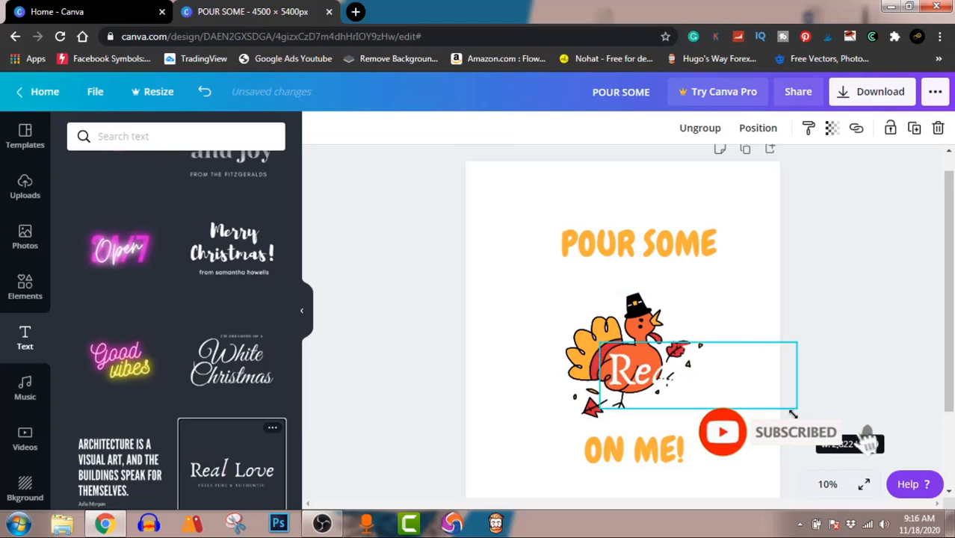
{"action": "left_click", "coordinate": [891, 249]}
Colour the "Real Love" heading red from the document colours and move the text between "POUR SOME" and the turkey
{"action": "left_click", "coordinate": [718, 367]}
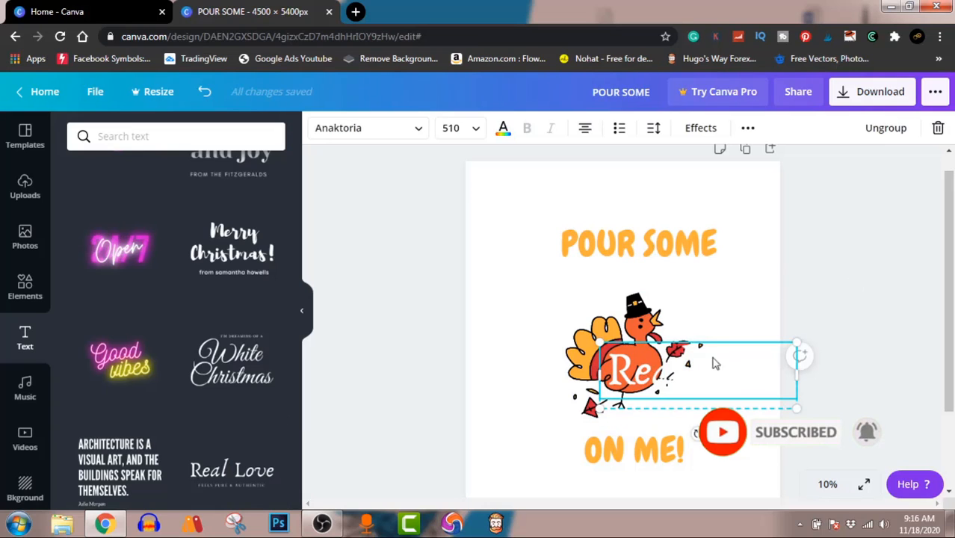
{"action": "left_click", "coordinate": [502, 131]}
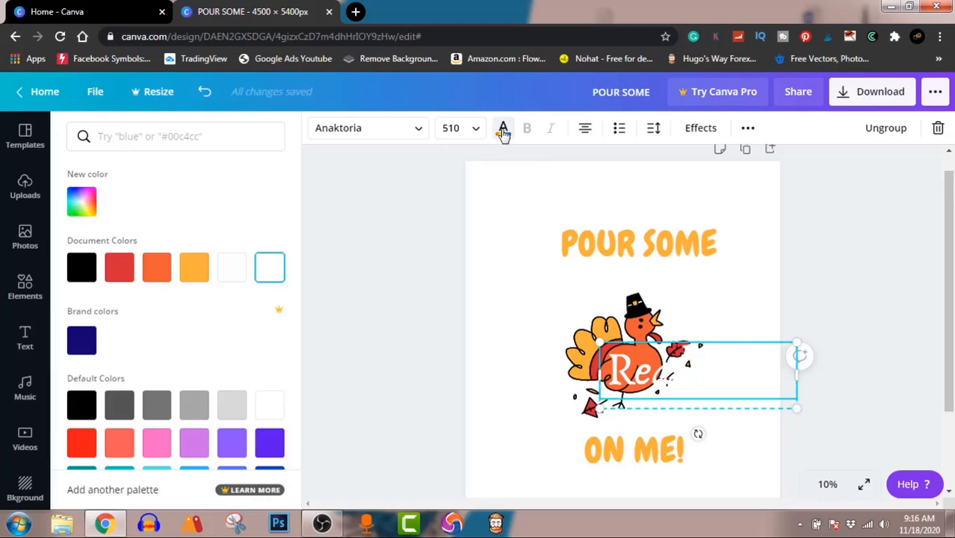
{"action": "left_click", "coordinate": [155, 272]}
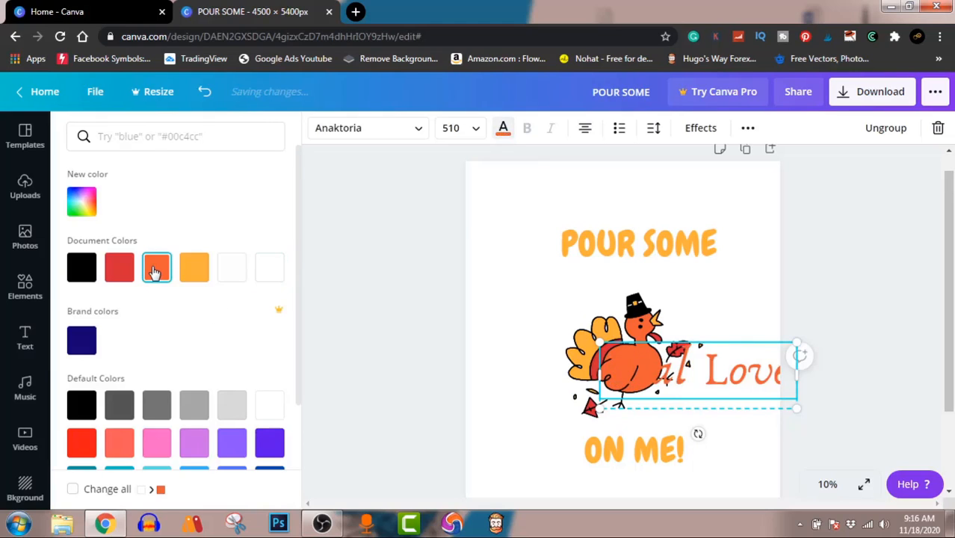
{"action": "left_click", "coordinate": [117, 275]}
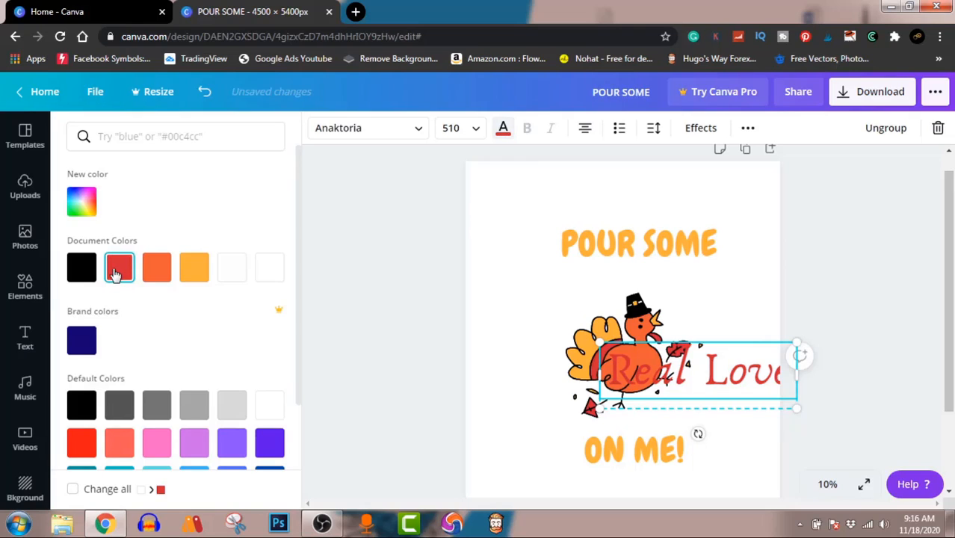
{"action": "left_click_drag", "start_coordinate": [743, 376], "coordinate": [684, 282]}
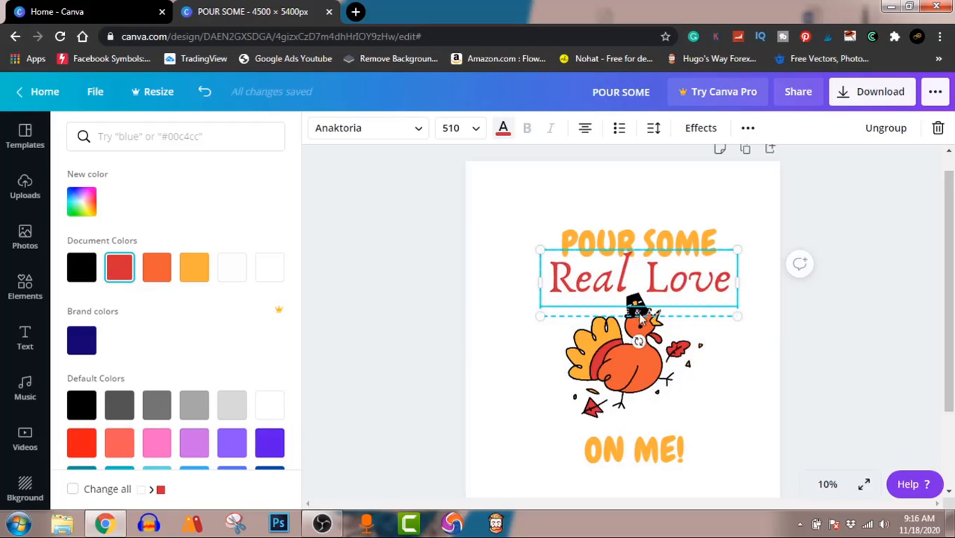
Ungroup the "Real Love" text and delete the small line beneath the heading
{"action": "left_click", "coordinate": [854, 339]}
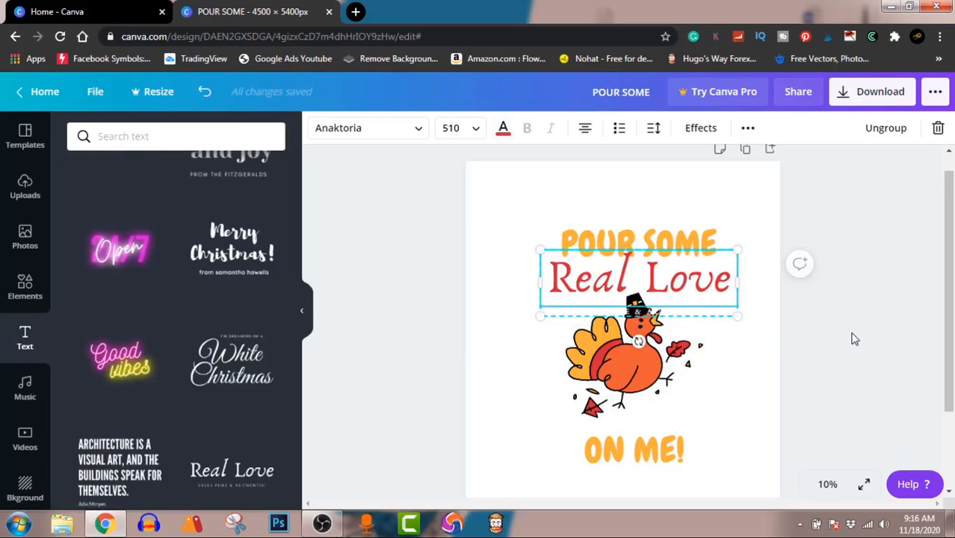
{"action": "left_click", "coordinate": [889, 131]}
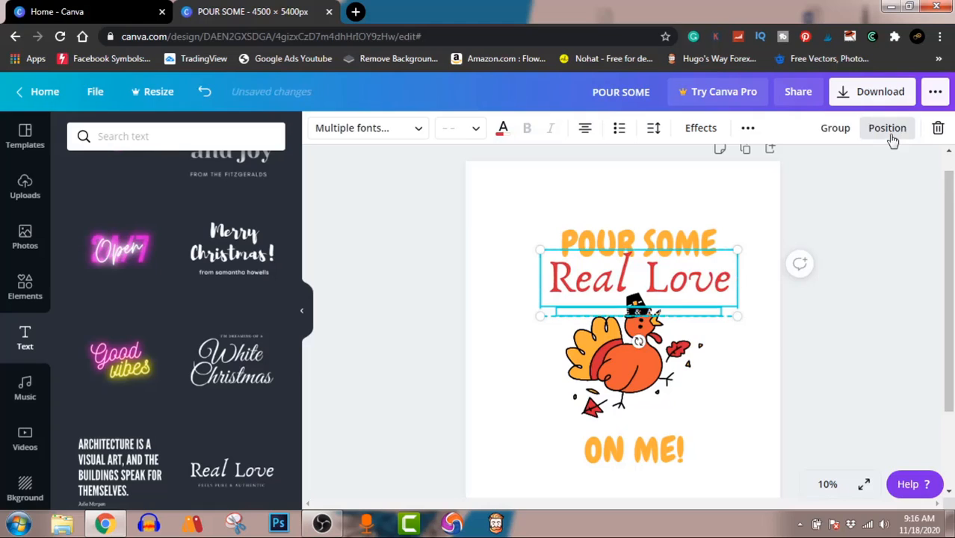
{"action": "left_click", "coordinate": [889, 247]}
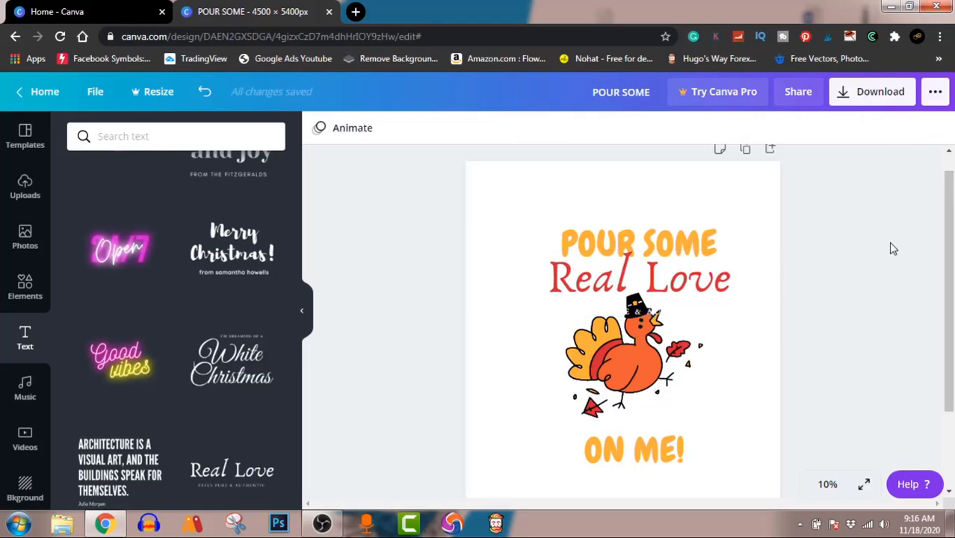
{"action": "left_click", "coordinate": [695, 314]}
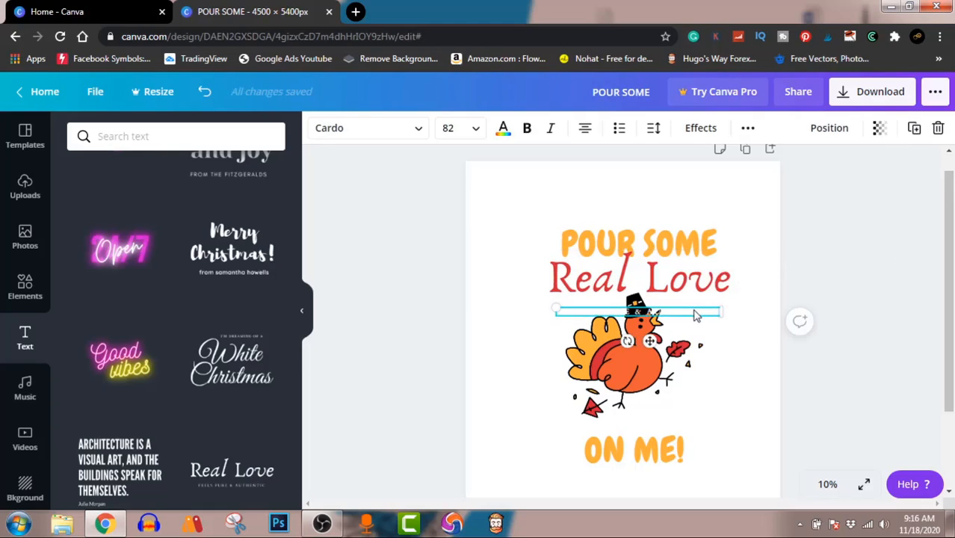
{"action": "key", "text": "Delete"}
Replace the "Real Love" heading text with "GRAVY" in capitals
{"action": "left_click", "coordinate": [676, 280]}
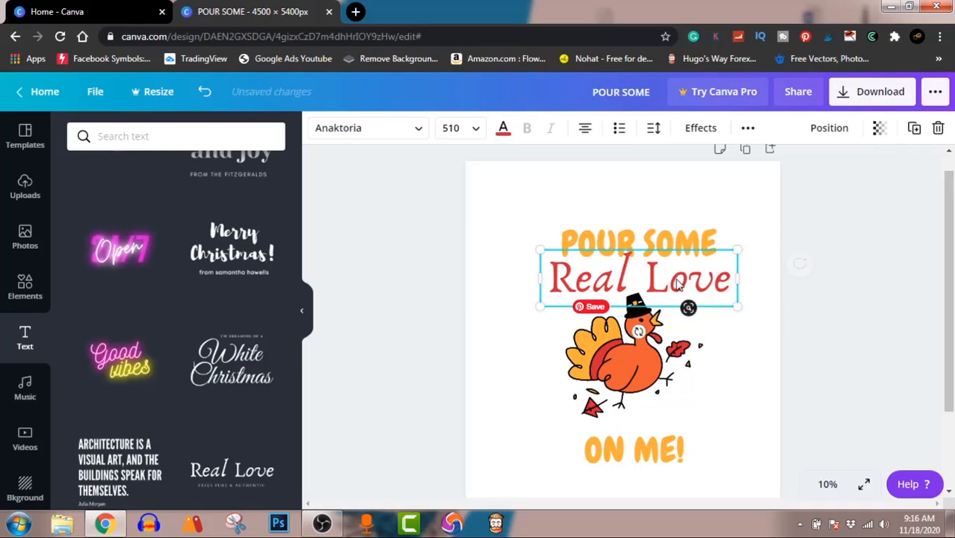
{"action": "key", "text": "ctrl+a"}
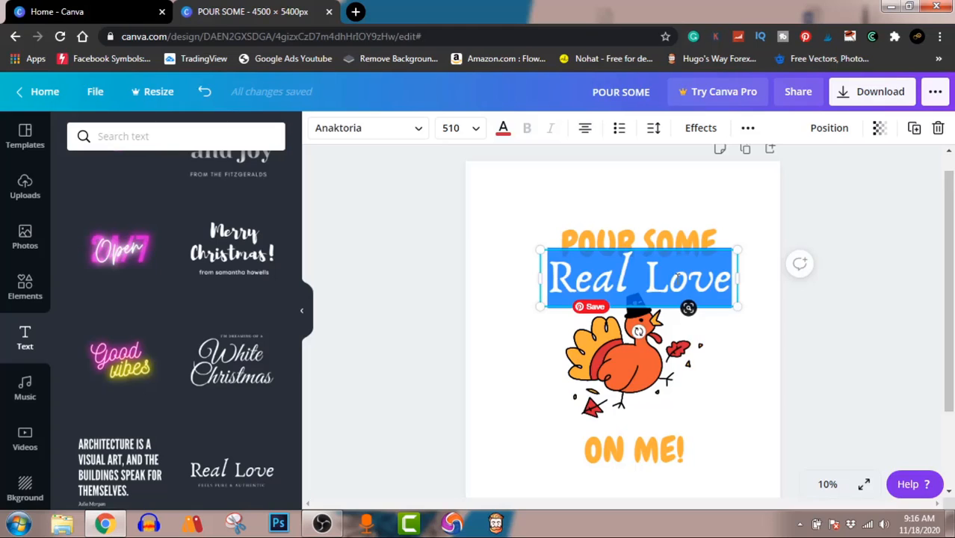
{"action": "type", "text": "Gra"}
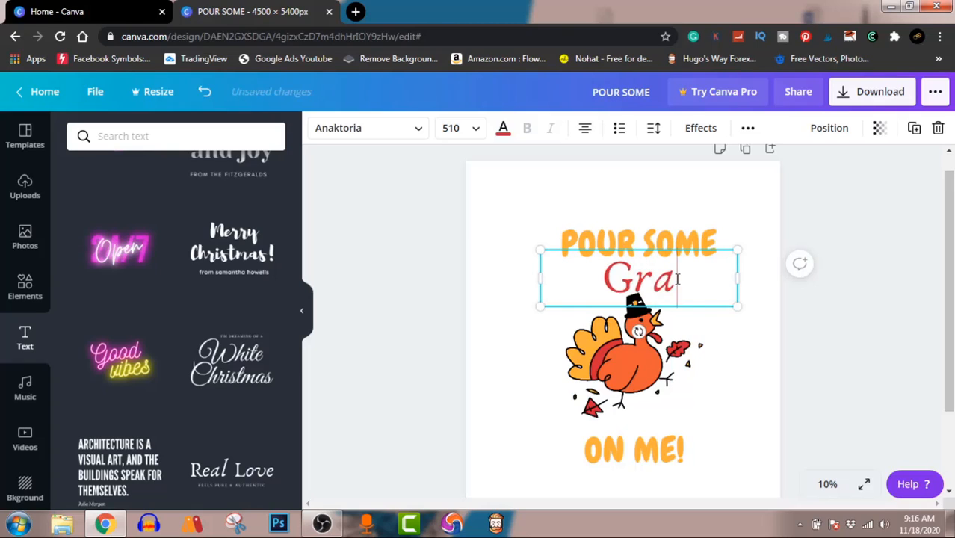
{"action": "type", "text": "vy"}
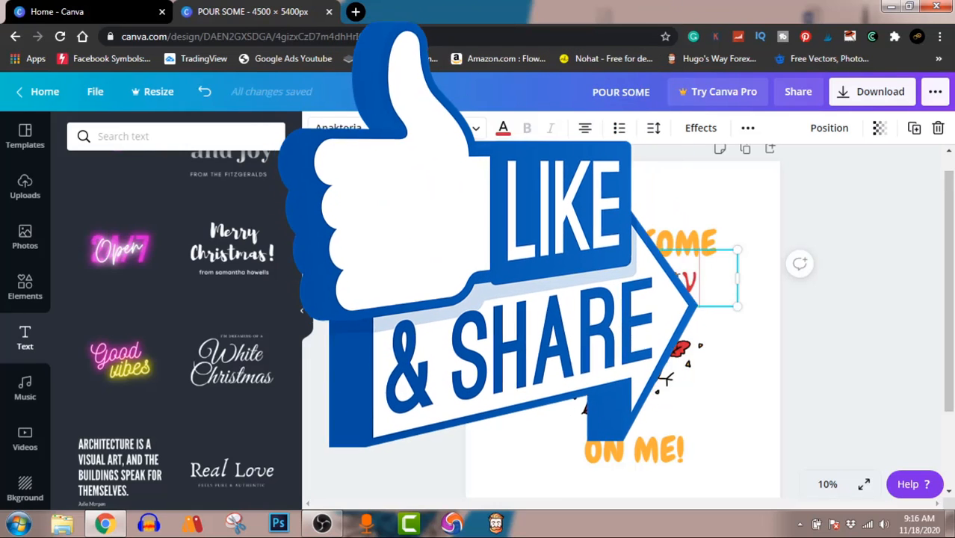
{"action": "key", "text": "BackSpace"}
{"action": "key", "text": "BackSpace"}
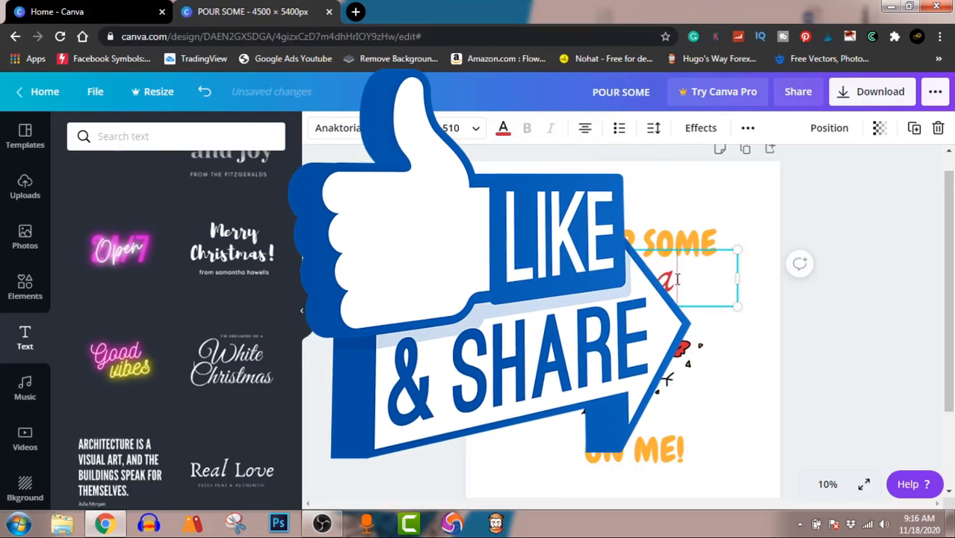
{"action": "key", "text": "BackSpace"}
{"action": "key", "text": "BackSpace"}
{"action": "key", "text": "BackSpace"}
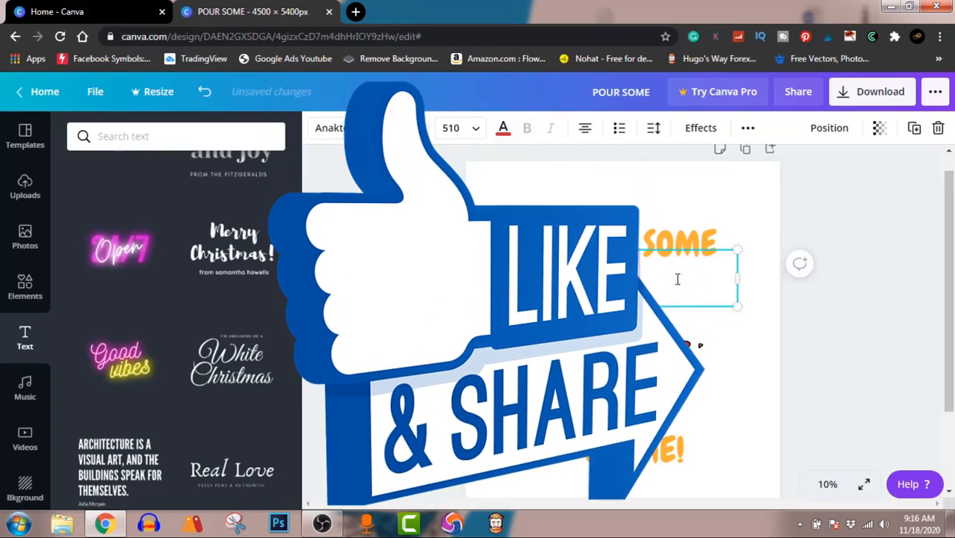
{"action": "type", "text": "GRAV"}
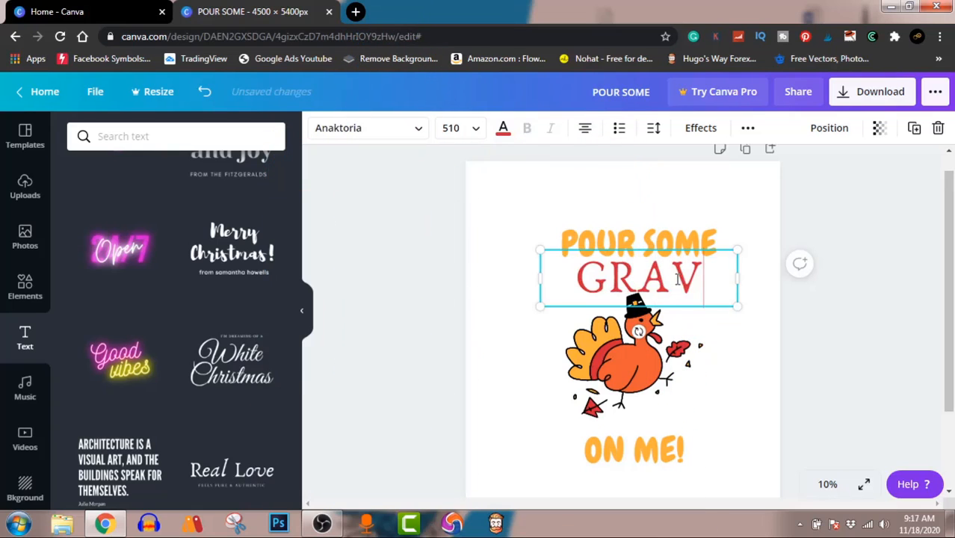
{"action": "type", "text": "Y"}
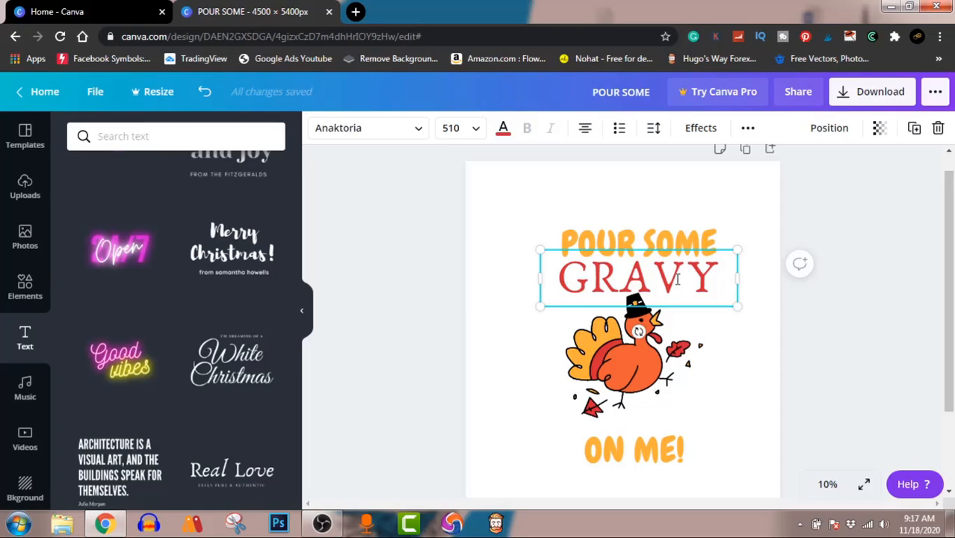
Move the turkey graphic slightly down, away from the "GRAVY" text
{"action": "left_click", "coordinate": [889, 263]}
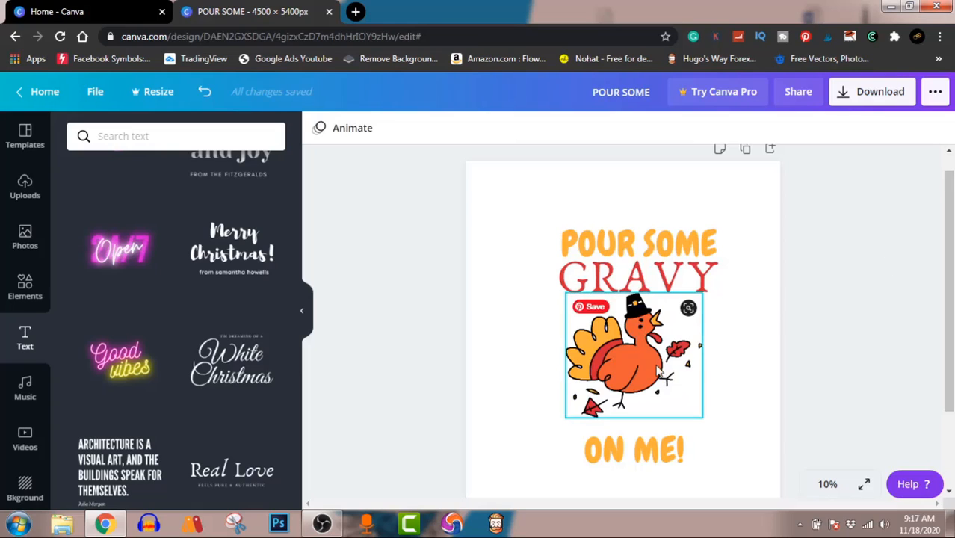
{"action": "left_click_drag", "start_coordinate": [654, 361], "coordinate": [655, 368]}
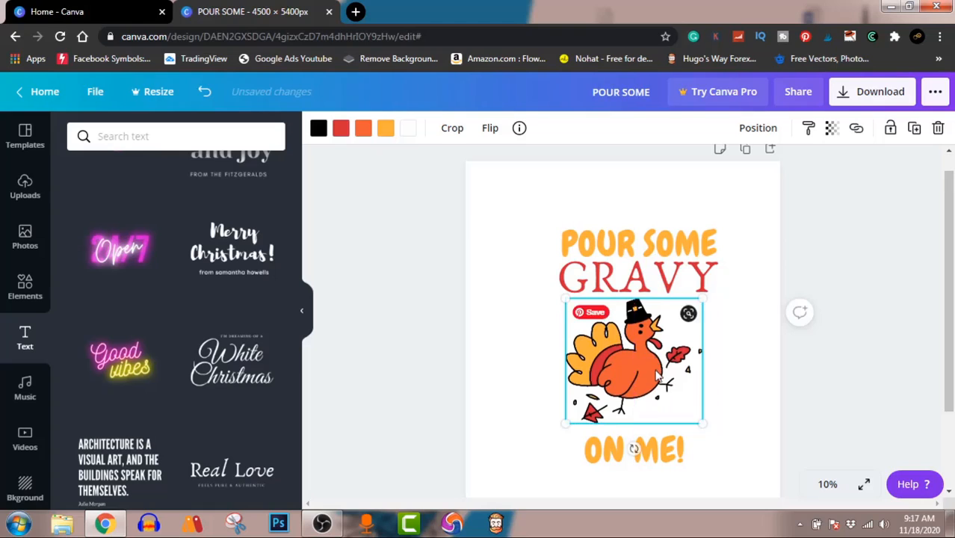
{"action": "left_click", "coordinate": [897, 330]}
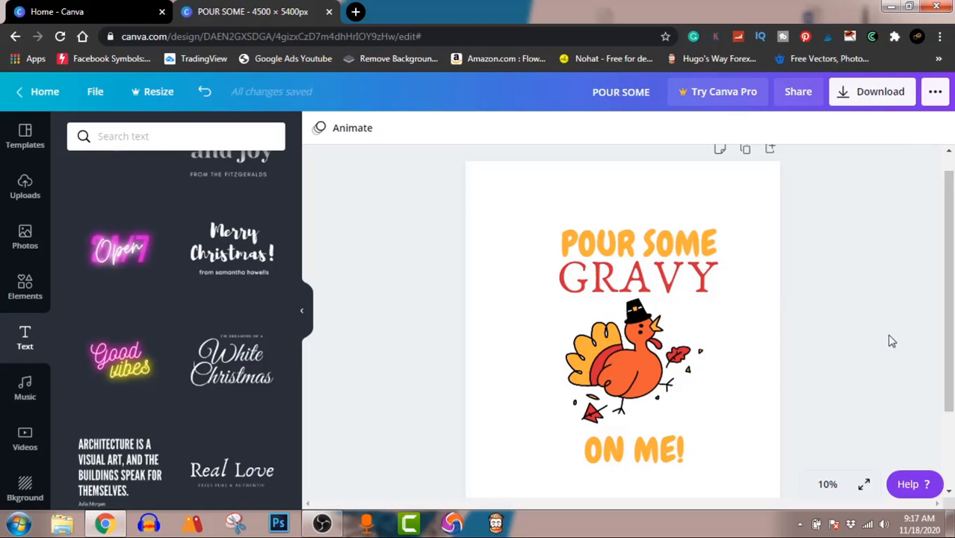
{"action": "left_click", "coordinate": [322, 524]}
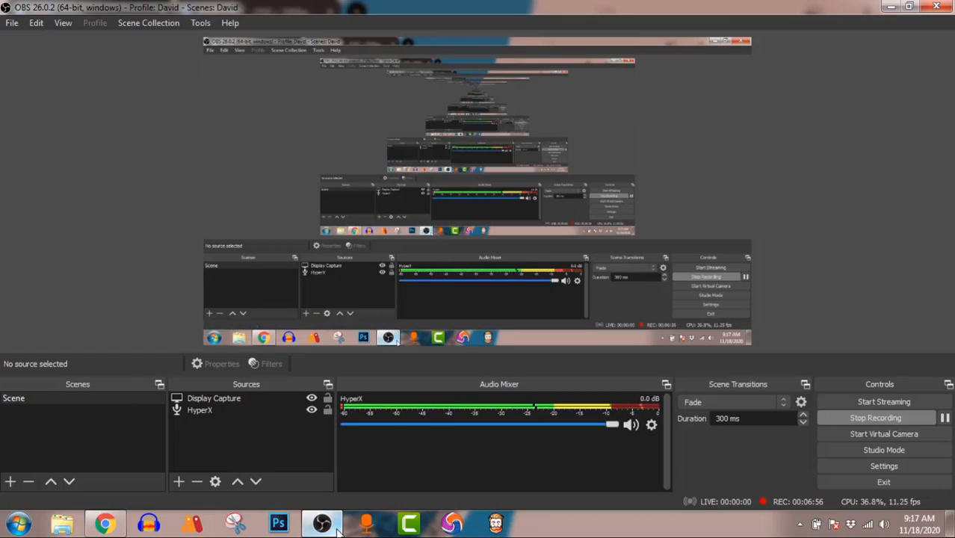
{"action": "left_click", "coordinate": [336, 528]}
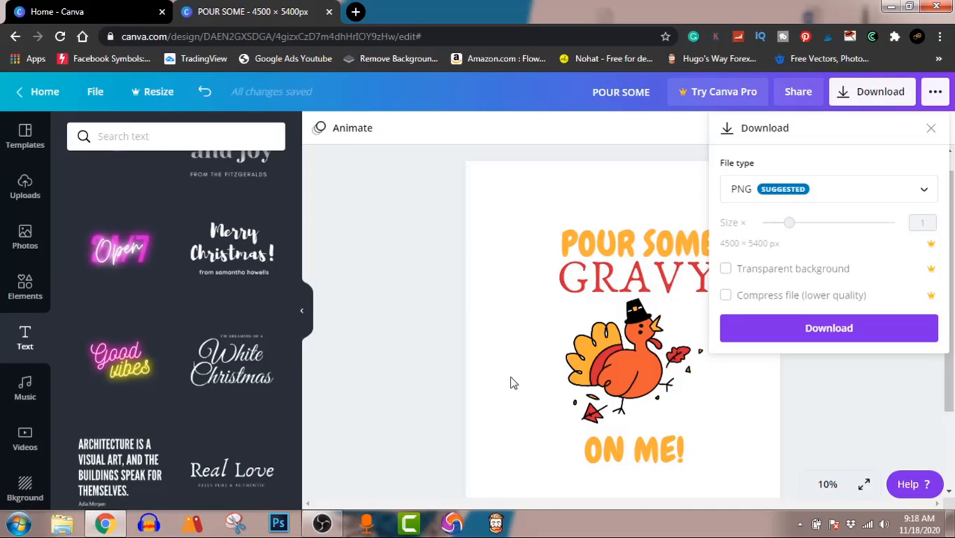
{"action": "left_click", "coordinate": [849, 403]}
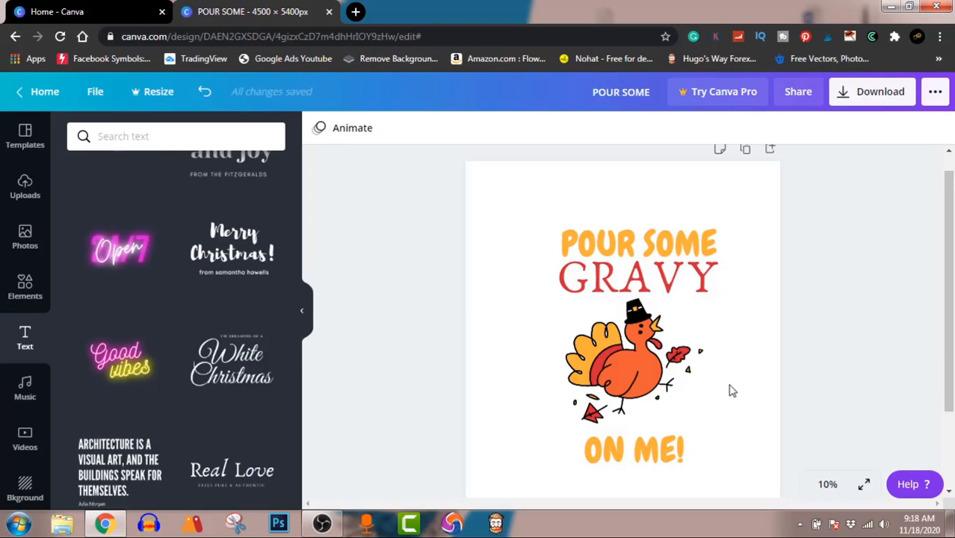
Download the finished design as a PNG and dismiss the referral pop-up
{"action": "left_click", "coordinate": [876, 93]}
{"action": "left_click", "coordinate": [834, 329]}
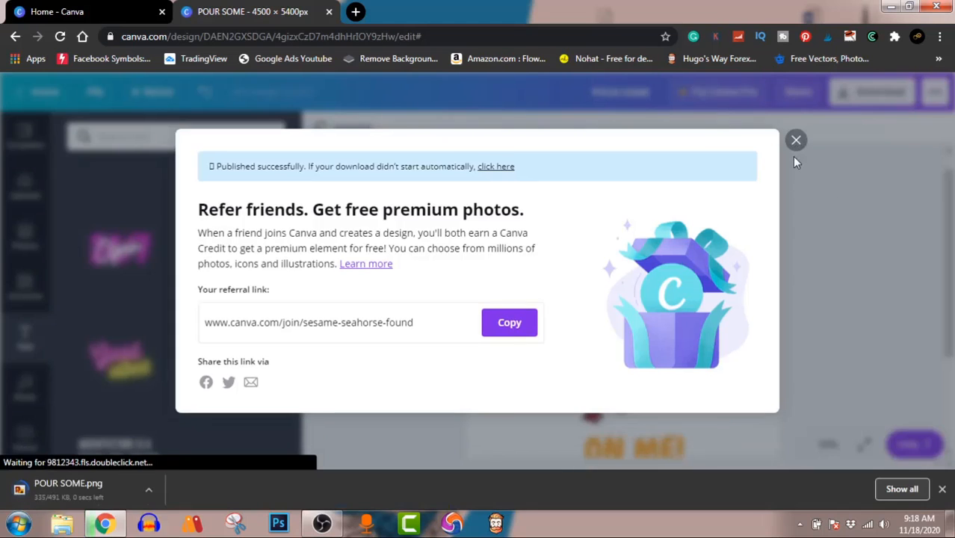
{"action": "left_click", "coordinate": [795, 159]}
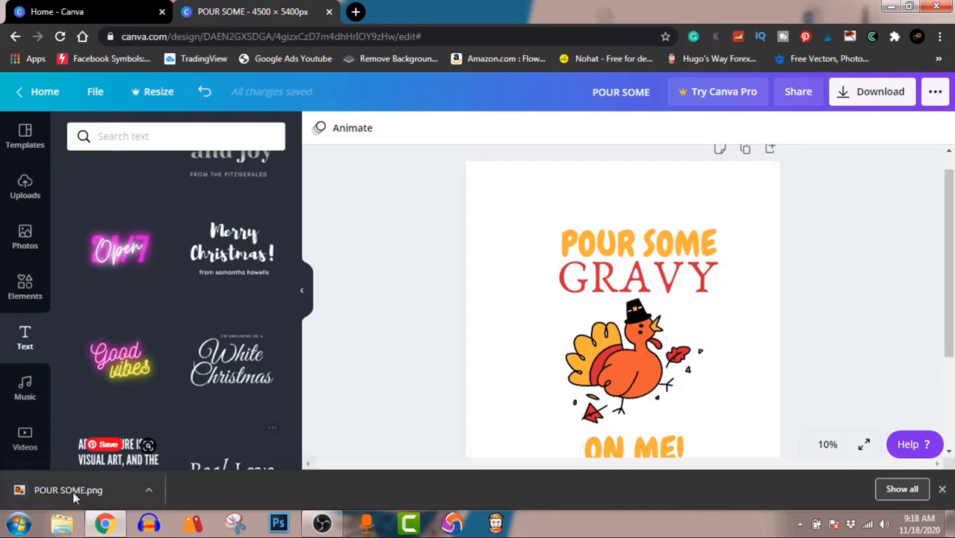
Show the downloaded POUR SOME.png in its folder and open the image for viewing
{"action": "left_click", "coordinate": [148, 490]}
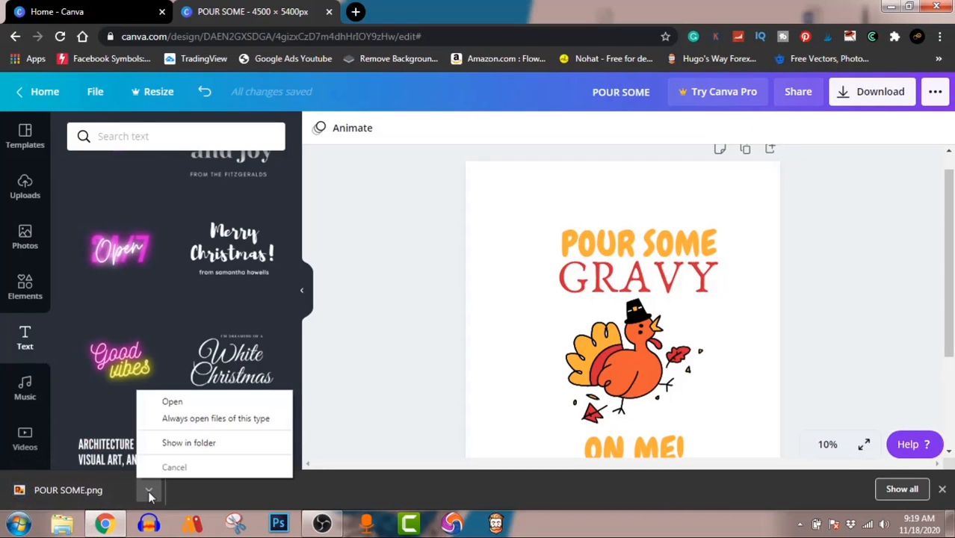
{"action": "left_click", "coordinate": [184, 444]}
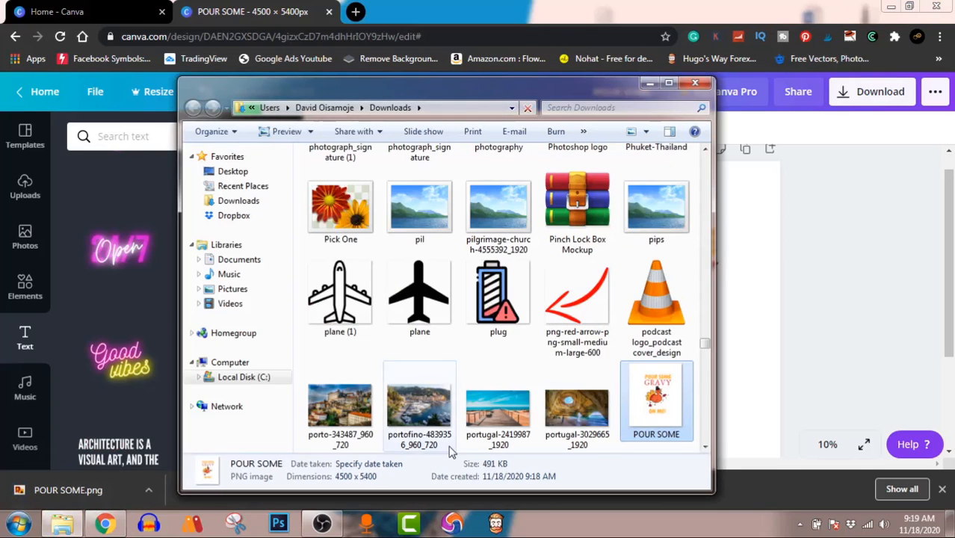
{"action": "double_click", "coordinate": [665, 407]}
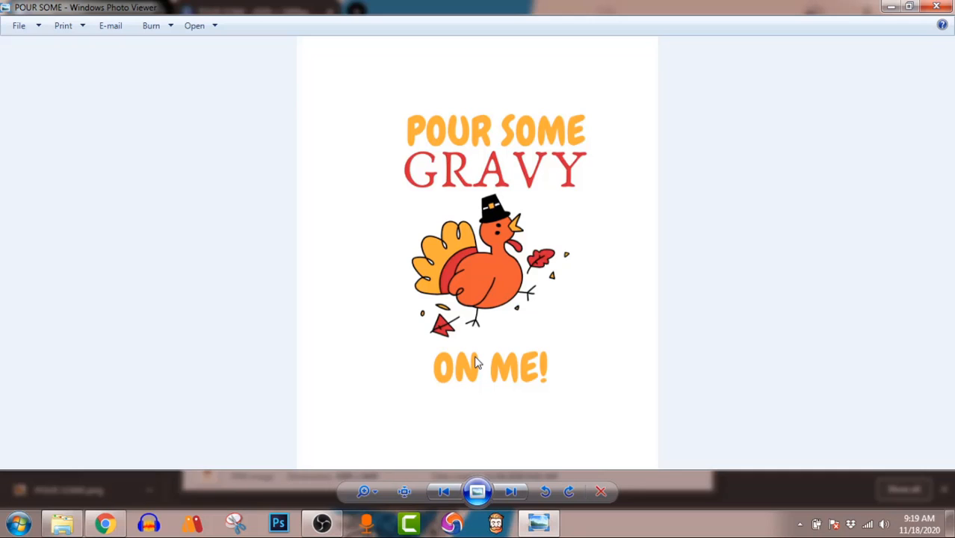
{"action": "left_click", "coordinate": [322, 523]}
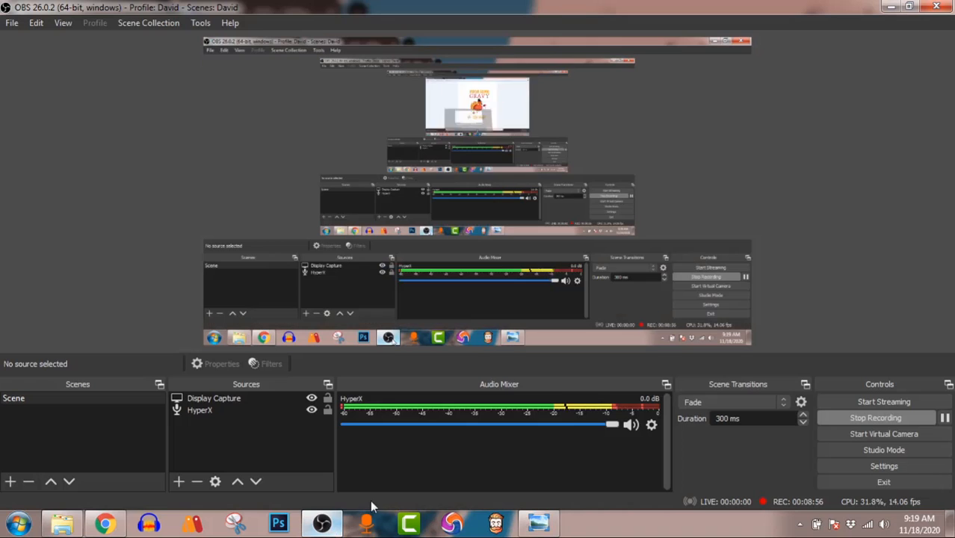